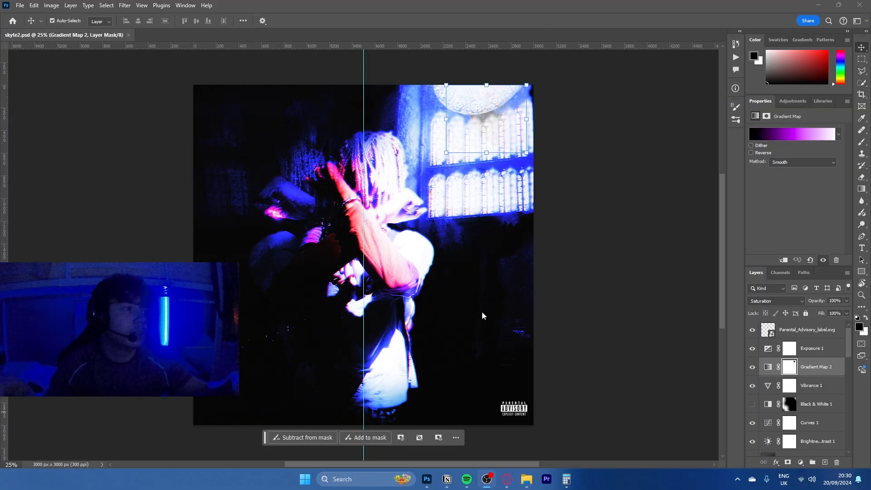
Group all layers from Exposure 1 down through Gradient Map 1
{"action": "left_click", "coordinate": [815, 348]}
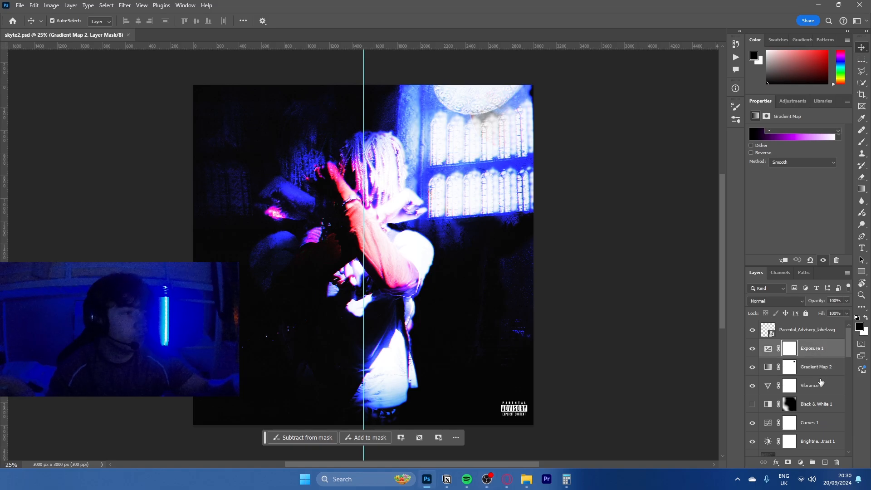
{"action": "scroll", "coordinate": [814, 399], "scroll_direction": "down", "scroll_amount": 2}
{"action": "left_click", "coordinate": [808, 410], "text": "shift"}
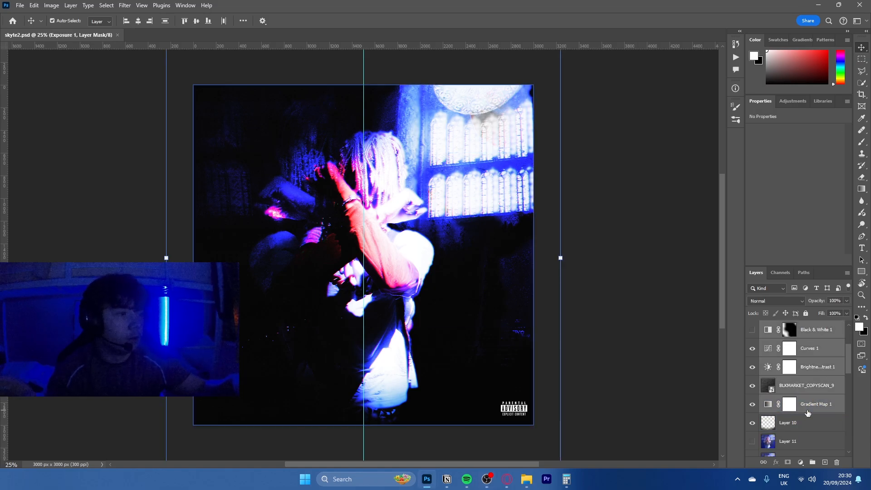
{"action": "key", "text": "ctrl+g"}
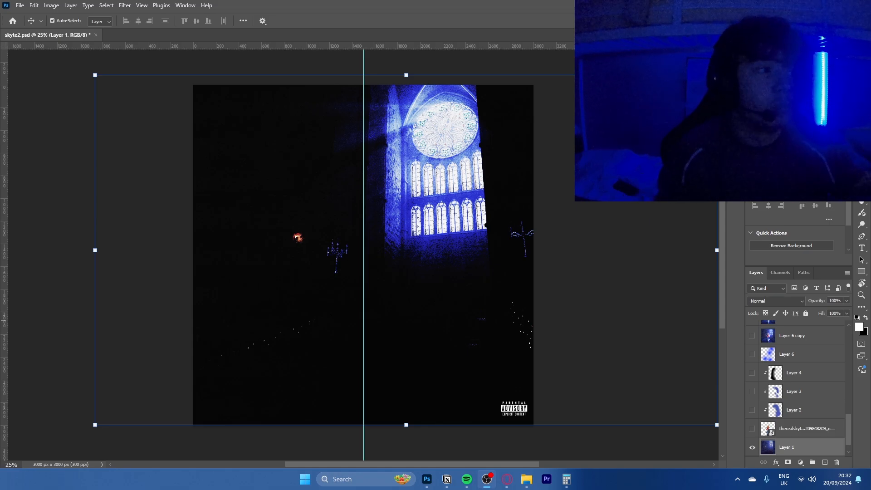
Hide the adjustments group, show the cut-out figure's layer directly above Layer 1, and inspect the figure against the windows
{"action": "scroll", "coordinate": [761, 363], "scroll_direction": "up", "scroll_amount": 10}
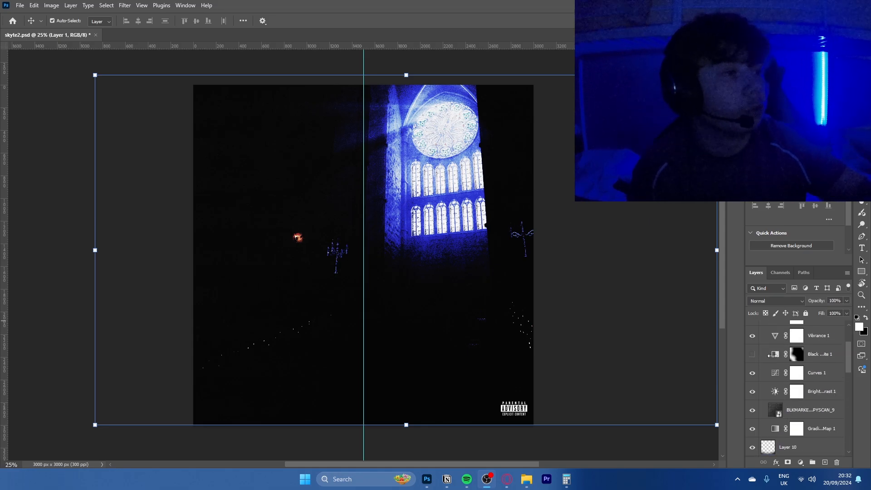
{"action": "scroll", "coordinate": [762, 363], "scroll_direction": "up", "scroll_amount": 1}
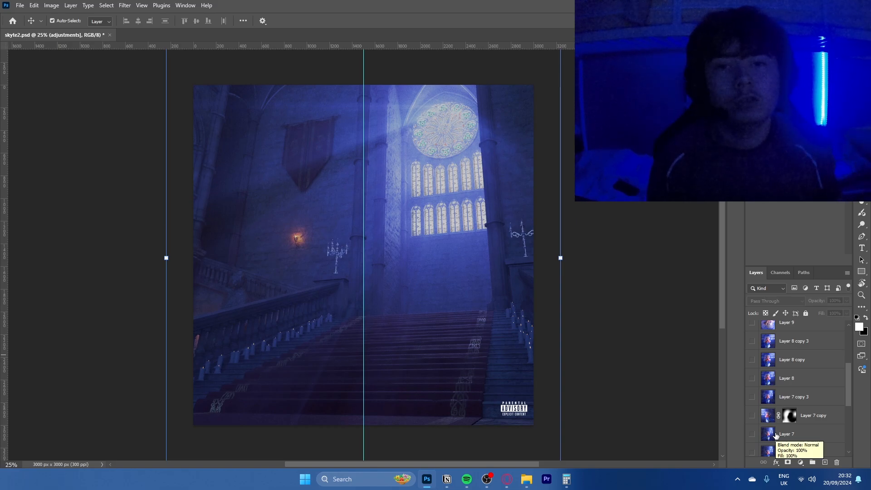
{"action": "scroll", "coordinate": [771, 426], "scroll_direction": "down", "scroll_amount": 5}
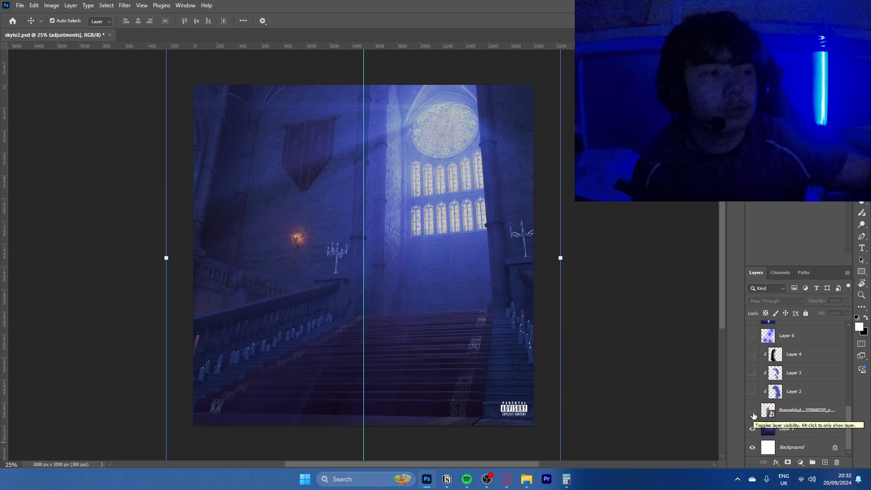
{"action": "left_click", "coordinate": [752, 411]}
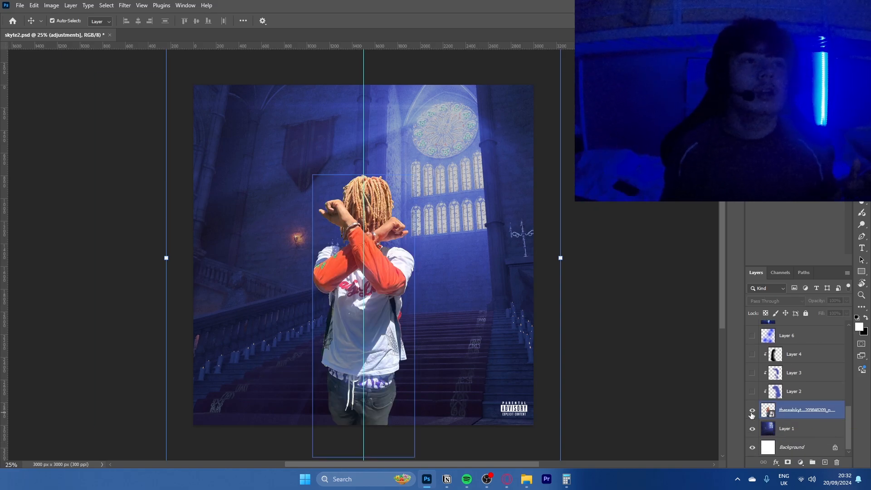
{"action": "mouse_move", "coordinate": [375, 309]}
{"action": "left_mouse_down"}
{"action": "mouse_move", "coordinate": [397, 306]}
{"action": "mouse_move", "coordinate": [382, 315]}
{"action": "left_mouse_up"}
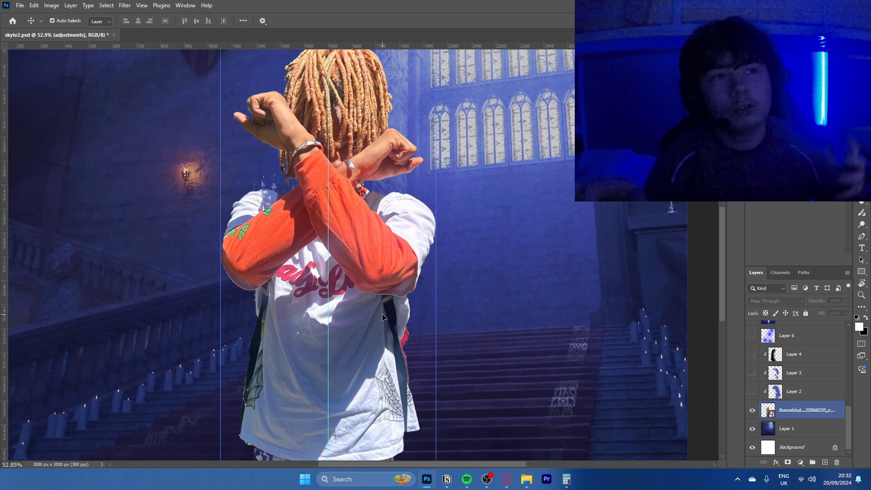
{"action": "left_click", "coordinate": [394, 93]}
{"action": "left_click_drag", "start_coordinate": [373, 89], "coordinate": [275, 279]}
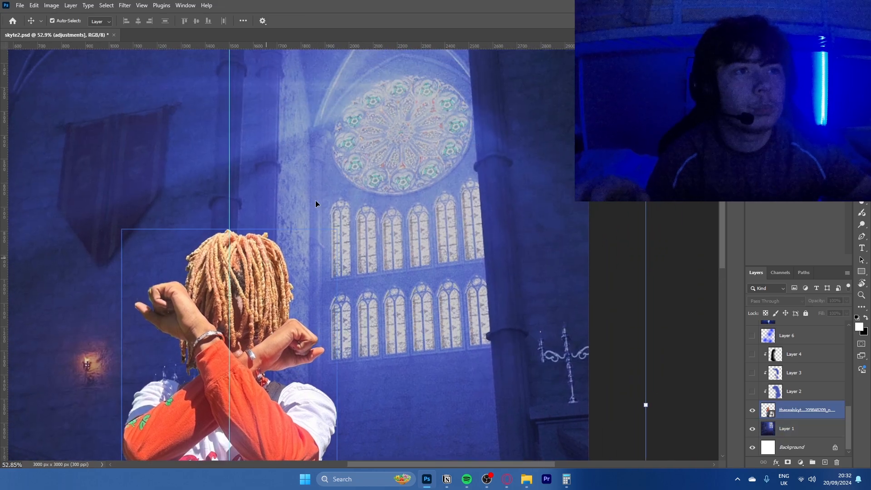
{"action": "scroll", "coordinate": [320, 217], "scroll_direction": "down", "scroll_amount": 6}
{"action": "scroll", "coordinate": [790, 403], "scroll_direction": "up", "scroll_amount": 6}
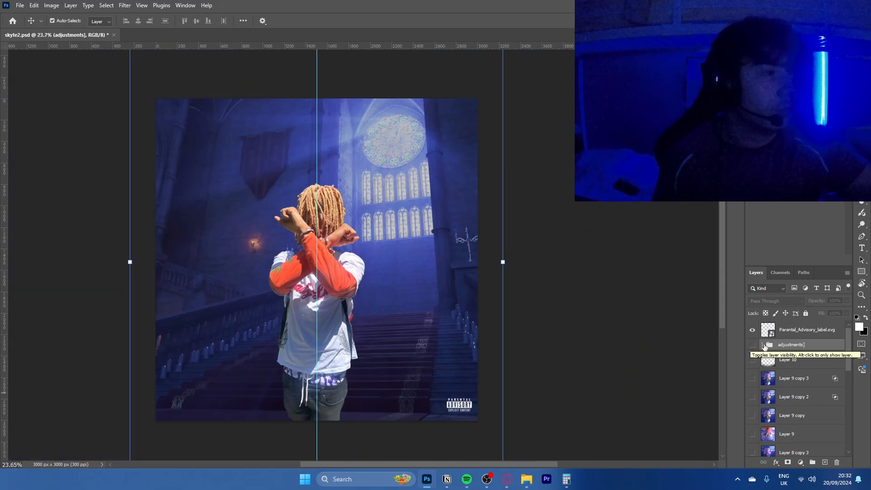
Show the adjustments group with only Gradient Map 1 visible inside it, and select that gradient map
{"action": "left_click", "coordinate": [752, 344]}
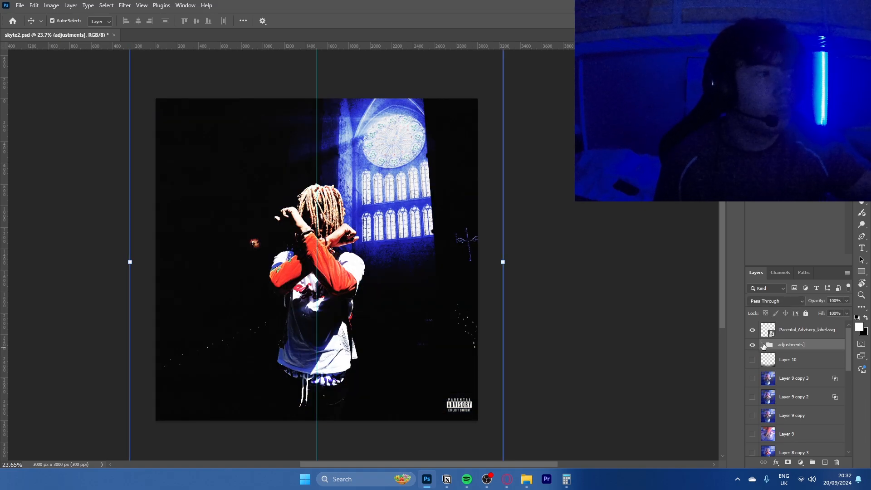
{"action": "left_click", "coordinate": [762, 345]}
{"action": "left_click", "coordinate": [752, 433]}
{"action": "left_click", "coordinate": [752, 415]}
{"action": "left_click", "coordinate": [752, 397]}
{"action": "left_click", "coordinate": [752, 360]}
{"action": "scroll", "coordinate": [766, 390], "scroll_direction": "down", "scroll_amount": 2}
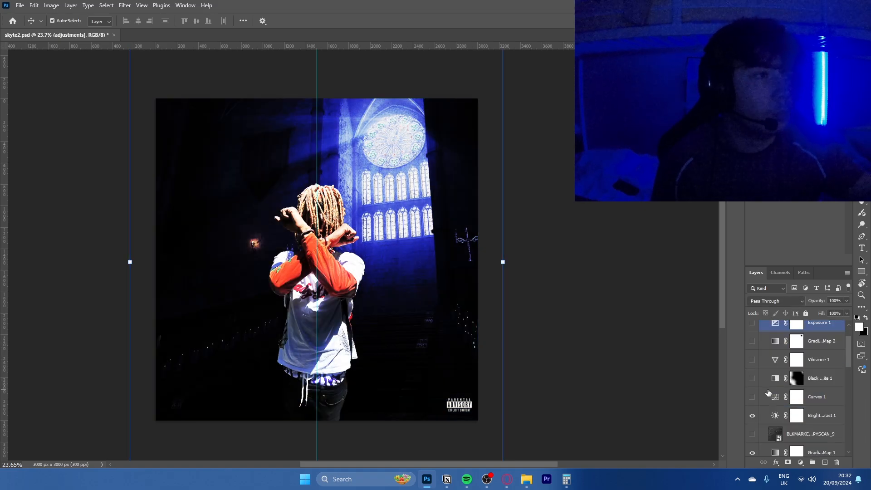
{"action": "scroll", "coordinate": [767, 392], "scroll_direction": "down", "scroll_amount": 2}
{"action": "left_click", "coordinate": [752, 378]}
{"action": "scroll", "coordinate": [785, 395], "scroll_direction": "down", "scroll_amount": 3}
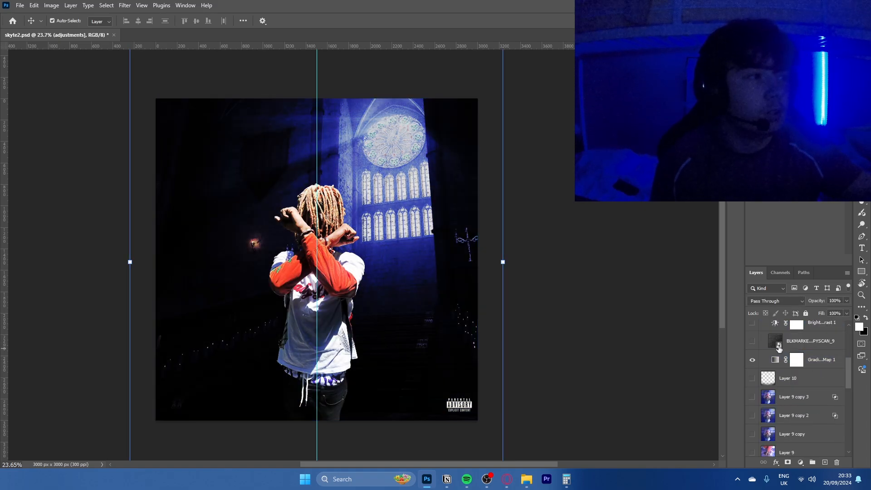
{"action": "left_click", "coordinate": [796, 359]}
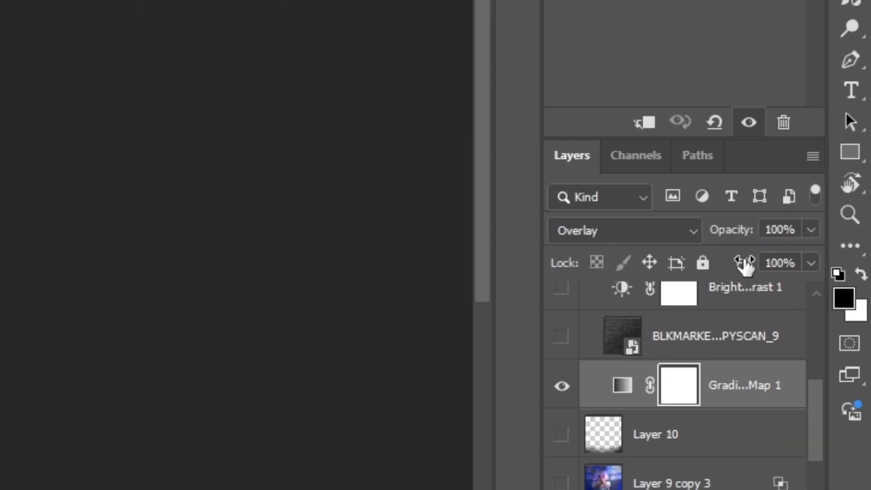
{"action": "left_click_drag", "start_coordinate": [744, 264], "coordinate": [837, 263]}
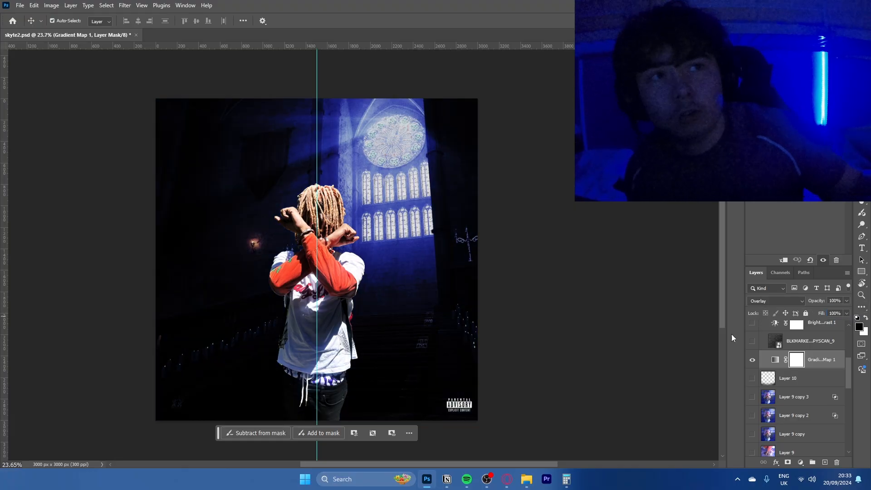
Show the clipped light and shadow layers Layer 2, Layer 3 and Layer 4 above the figure, selecting each one
{"action": "scroll", "coordinate": [756, 399], "scroll_direction": "down", "scroll_amount": 5}
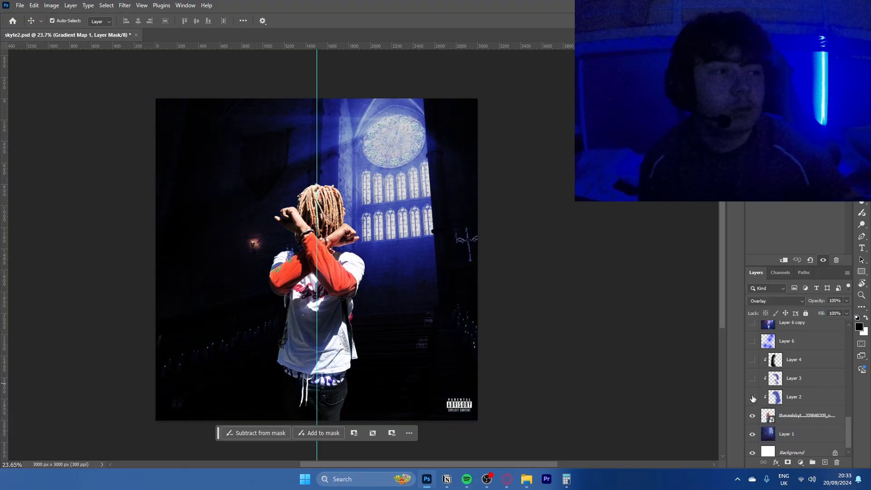
{"action": "left_click", "coordinate": [791, 396]}
{"action": "left_click", "coordinate": [751, 397]}
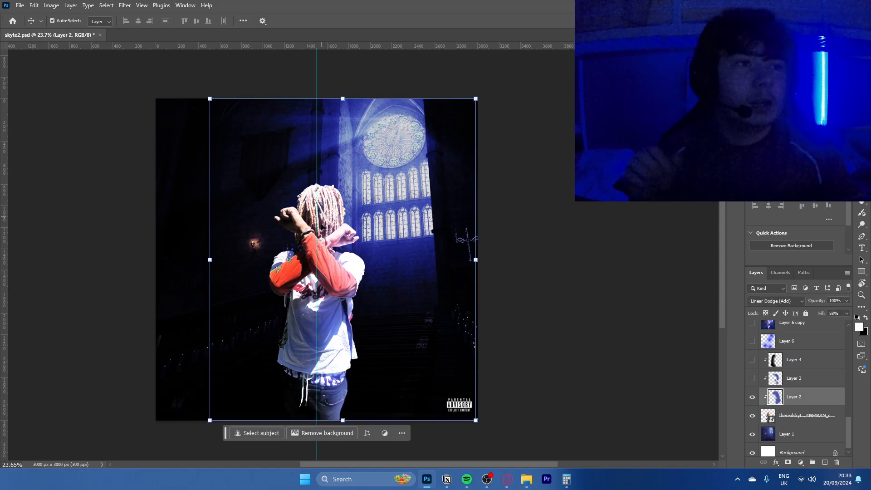
{"action": "left_click_drag", "start_coordinate": [332, 219], "coordinate": [350, 209]}
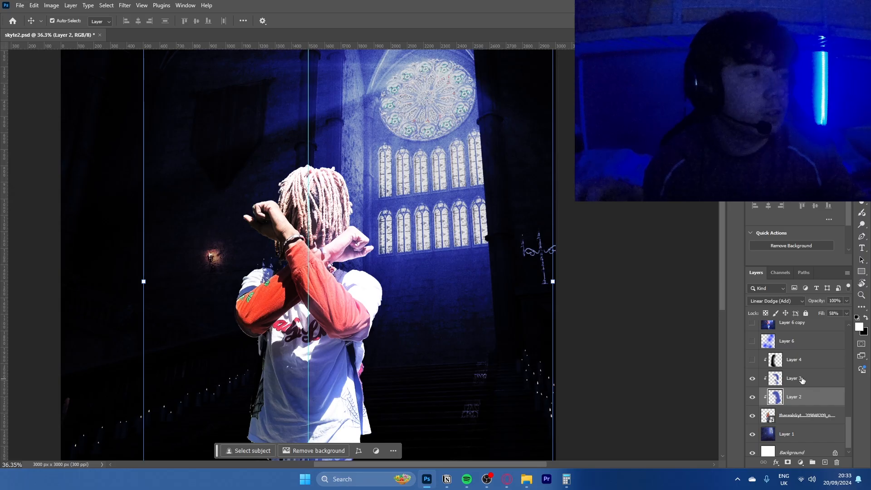
{"action": "left_click", "coordinate": [629, 405]}
{"action": "left_click", "coordinate": [564, 406]}
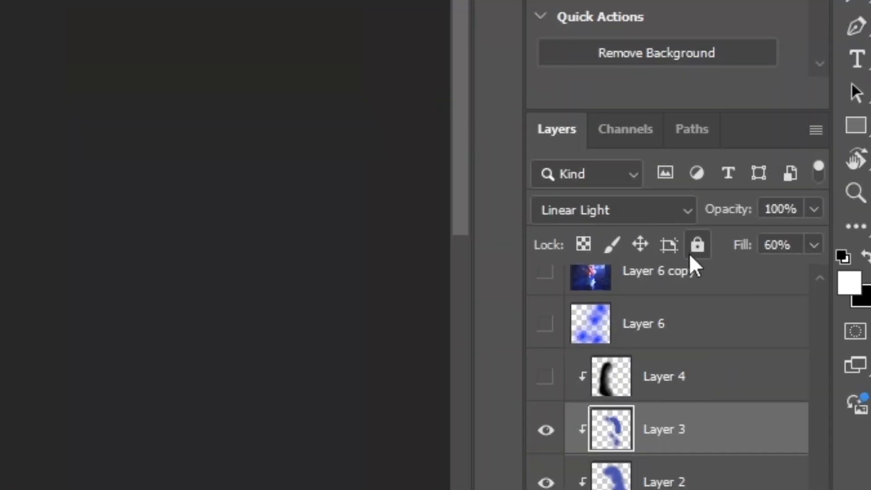
{"action": "left_click", "coordinate": [544, 376]}
{"action": "left_click", "coordinate": [709, 361]}
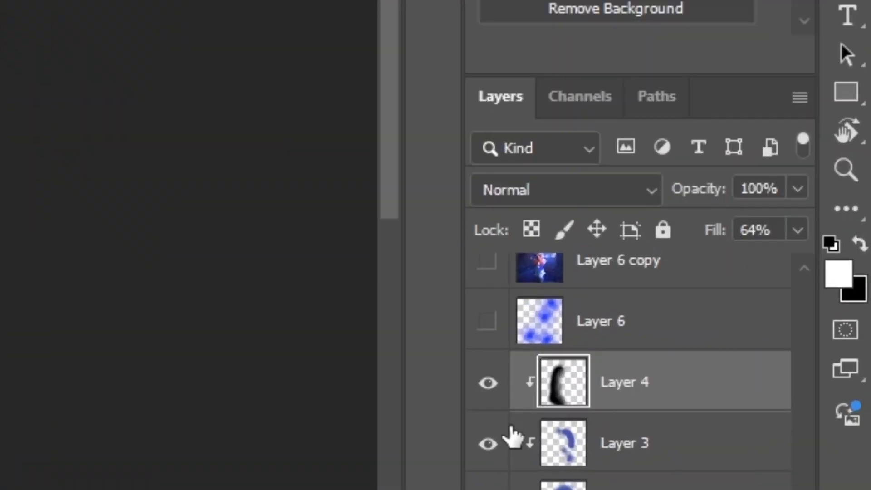
Select the blue glow on Layer 6 and toggle its visibility to compare, leaving it shown
{"action": "scroll", "coordinate": [760, 376], "scroll_direction": "up", "scroll_amount": 3}
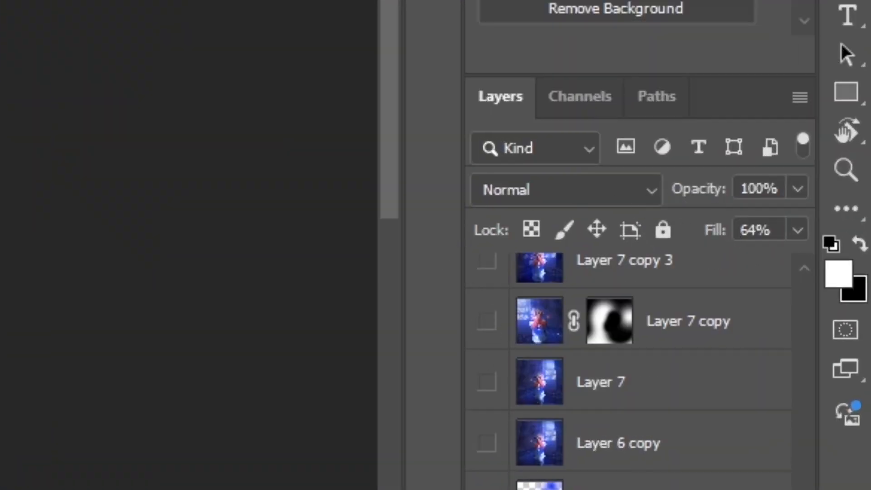
{"action": "left_click", "coordinate": [778, 395]}
{"action": "left_click", "coordinate": [751, 395]}
{"action": "left_click", "coordinate": [752, 396]}
{"action": "left_click", "coordinate": [751, 396]}
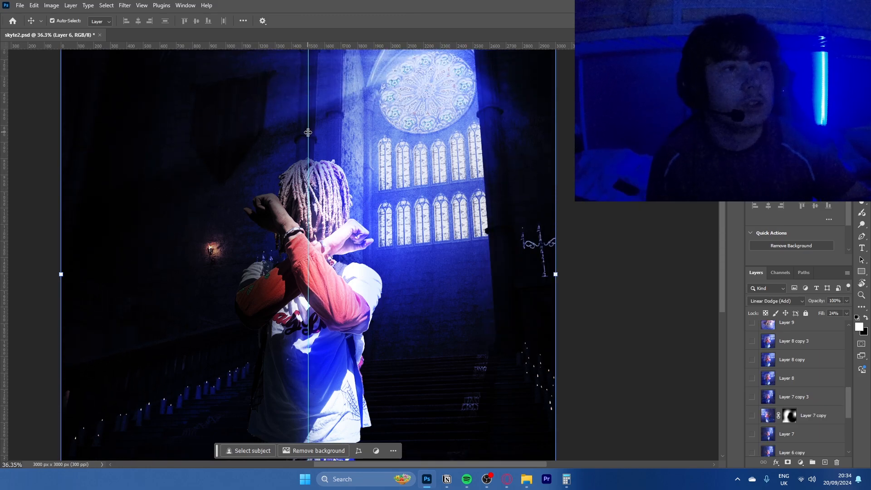
Show Layer 6 copy, Layer 7 and the masked Layer 7 copy, and select Layer 7 copy
{"action": "left_click_drag", "start_coordinate": [308, 132], "coordinate": [310, 142]}
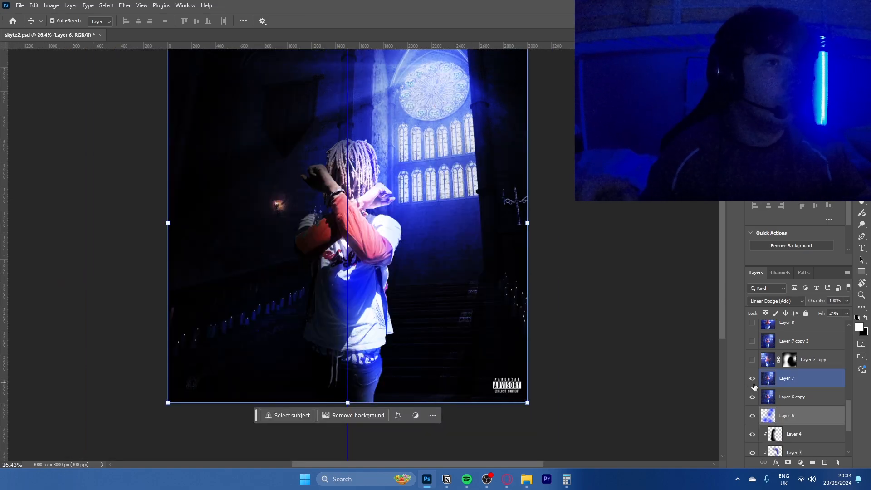
{"action": "left_click", "coordinate": [752, 359]}
{"action": "left_click", "coordinate": [765, 365]}
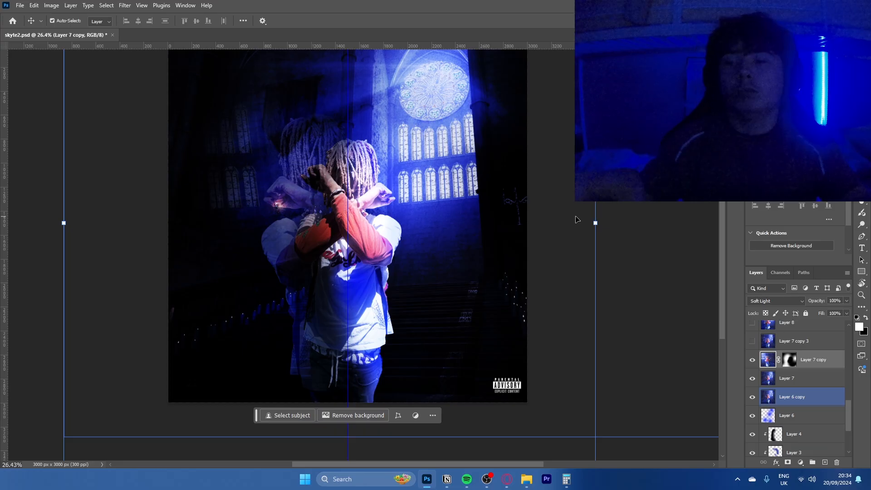
{"action": "key", "text": "ctrl+t"}
{"action": "left_click_drag", "start_coordinate": [624, 236], "coordinate": [621, 229]}
{"action": "left_click_drag", "start_coordinate": [527, 241], "coordinate": [511, 241]}
{"action": "left_click", "coordinate": [435, 22]}
Try filling the mask of Layer 7 copy with the foreground colour, and undo the fill
{"action": "left_click", "coordinate": [789, 359]}
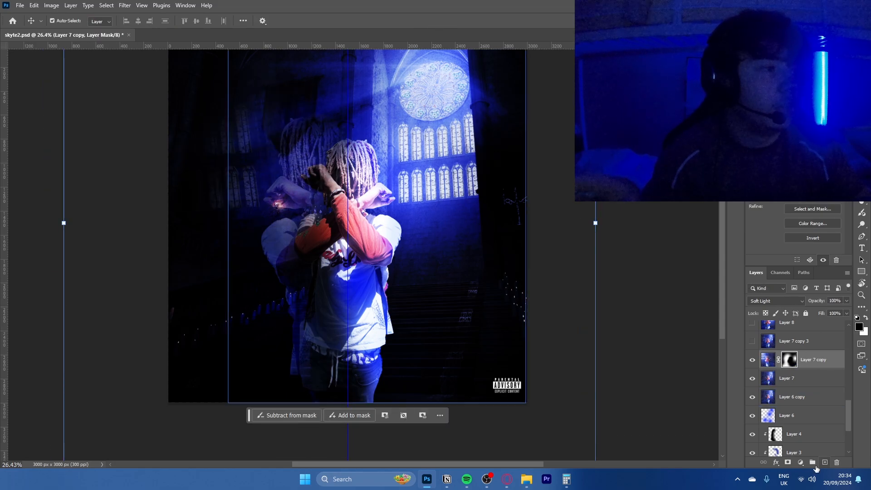
{"action": "left_click", "coordinate": [766, 417]}
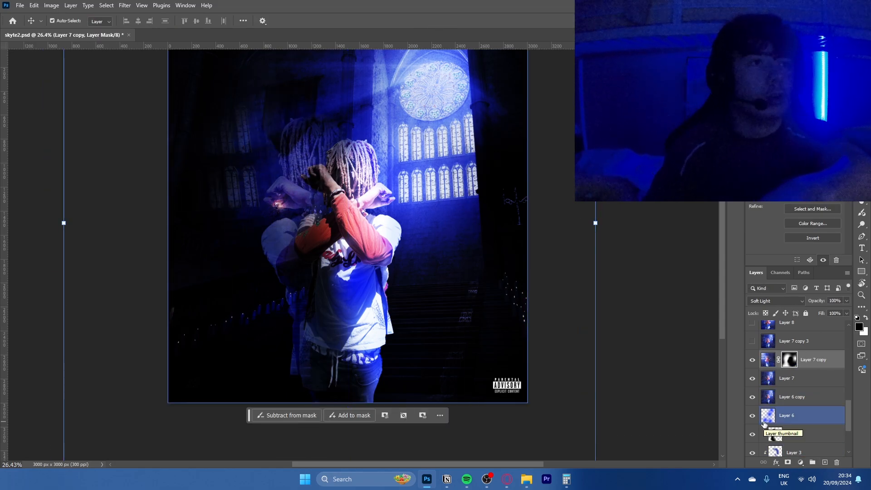
{"action": "key", "text": "x"}
{"action": "key", "text": "alt+BackSpace"}
{"action": "key", "text": "ctrl+z"}
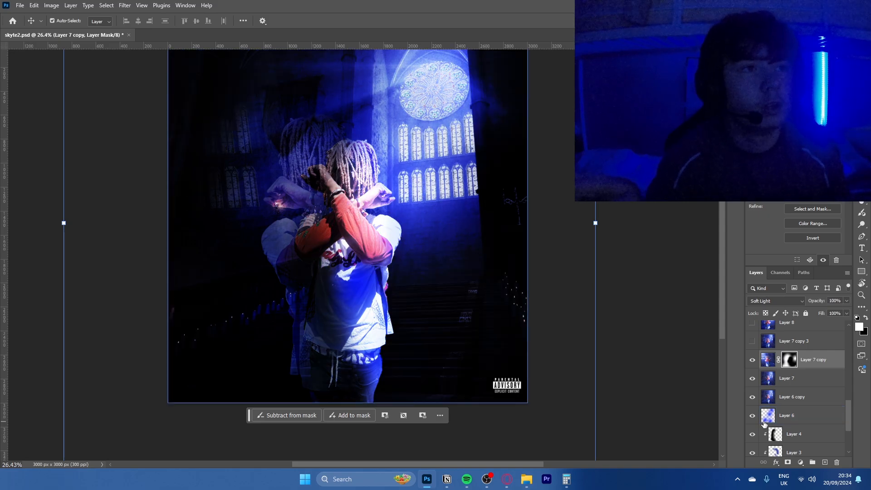
Show Layer 7 copy 3 and Layer 8, and select Layer 8
{"action": "left_click", "coordinate": [765, 423]}
{"action": "scroll", "coordinate": [771, 399], "scroll_direction": "up", "scroll_amount": 3}
{"action": "left_click", "coordinate": [752, 396]}
{"action": "left_click", "coordinate": [752, 377]}
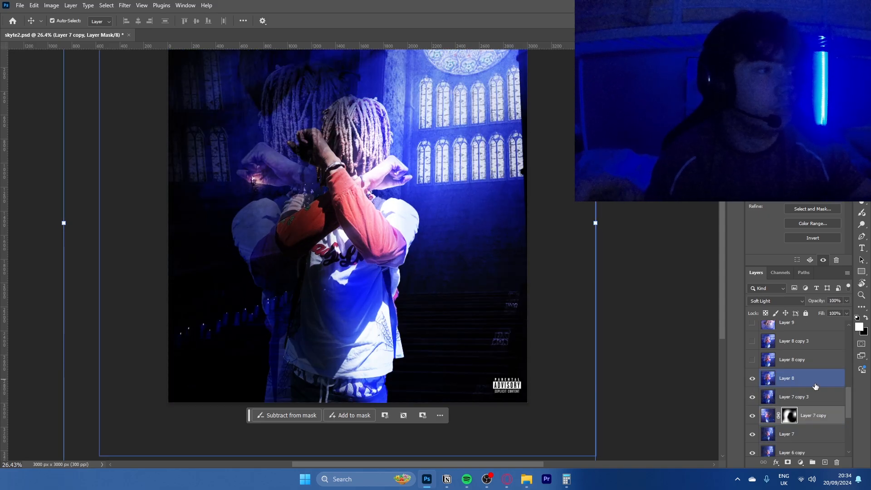
{"action": "left_click", "coordinate": [811, 383]}
Toggle Layer 8 copy on and off to compare, leave it hidden, and duplicate Layer 8
{"action": "scroll", "coordinate": [787, 401], "scroll_direction": "up", "scroll_amount": 3}
{"action": "left_click", "coordinate": [751, 415]}
{"action": "left_click", "coordinate": [751, 415]}
{"action": "left_click", "coordinate": [789, 416]}
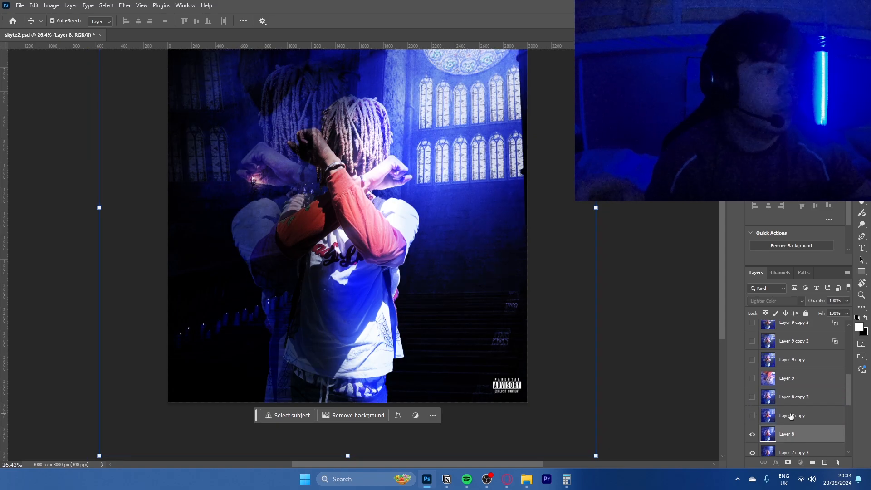
{"action": "left_click", "coordinate": [751, 416]}
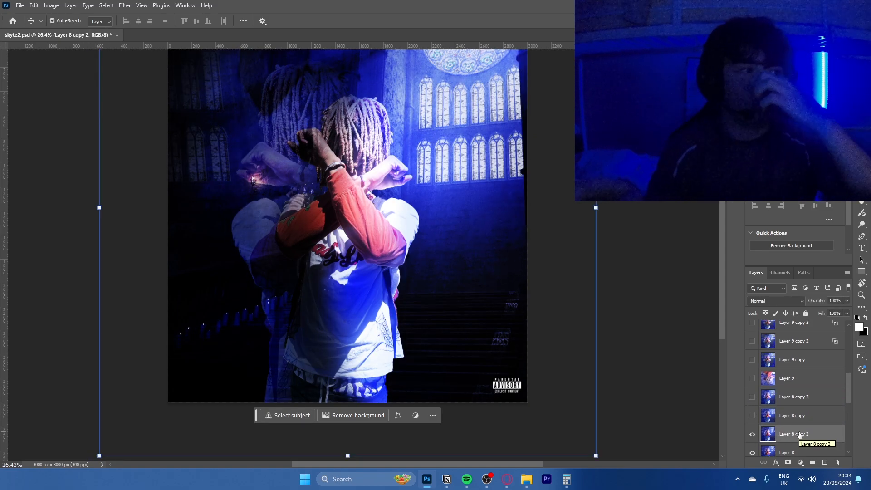
Apply a Gaussian Blur of 8.4 pixels to Layer 8 copy 2 and set its blend mode to Lighter Color
{"action": "left_click", "coordinate": [125, 5]}
{"action": "mouse_move", "coordinate": [163, 115]}
{"action": "left_click", "coordinate": [260, 149]}
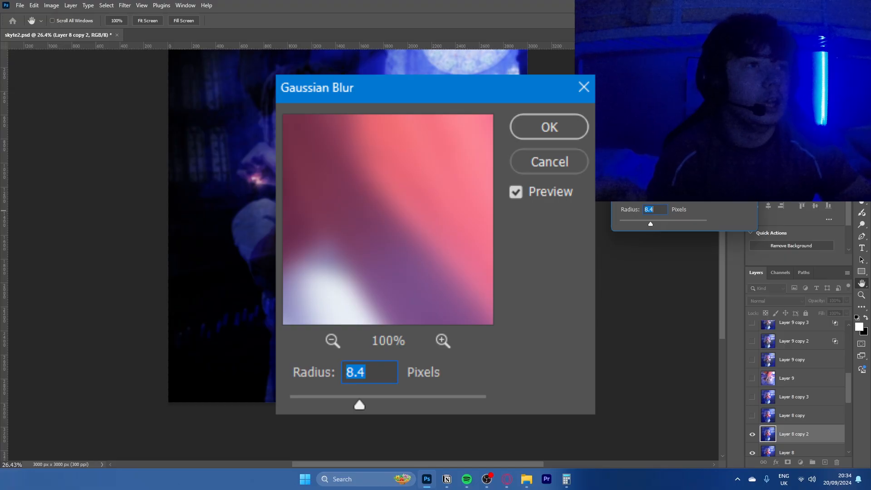
{"action": "key", "text": "Return"}
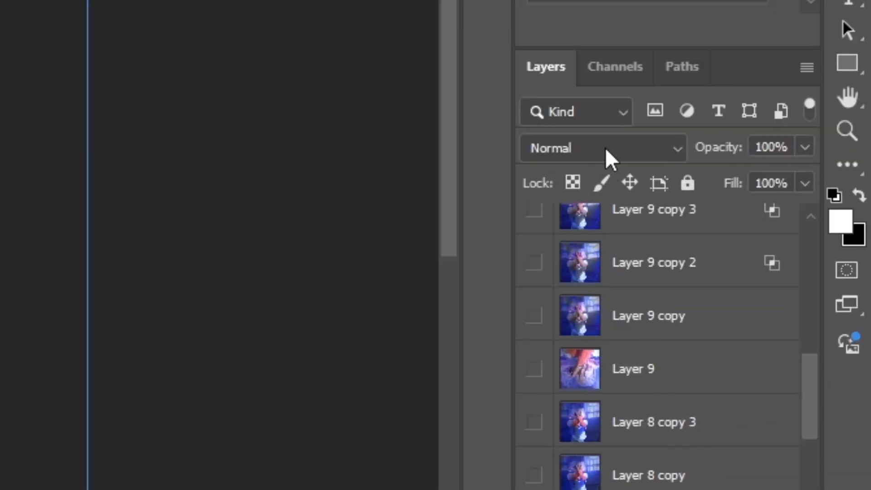
{"action": "left_click", "coordinate": [776, 301]}
{"action": "left_click", "coordinate": [603, 204]}
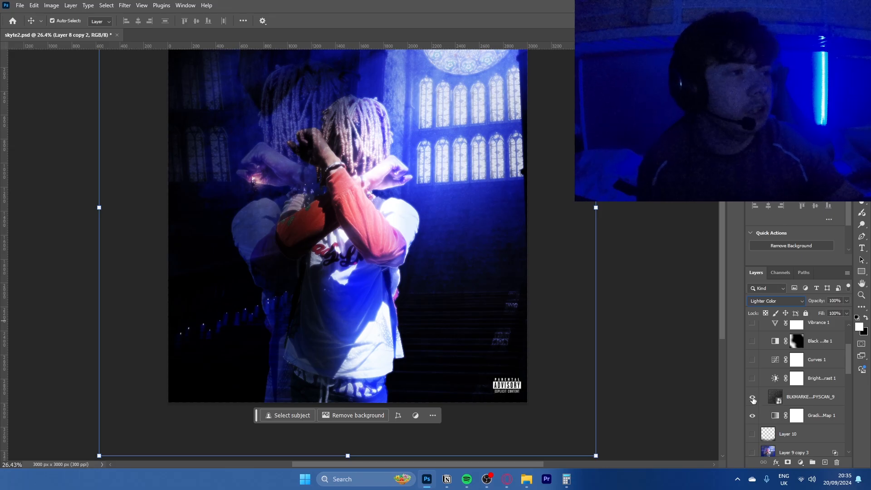
Show the hidden adjustment layers in the adjustments group, from Brightness/Contrast 1 up to Exposure 1
{"action": "left_click", "coordinate": [752, 378]}
{"action": "left_click", "coordinate": [752, 360]}
{"action": "scroll", "coordinate": [753, 414], "scroll_direction": "up", "scroll_amount": 3}
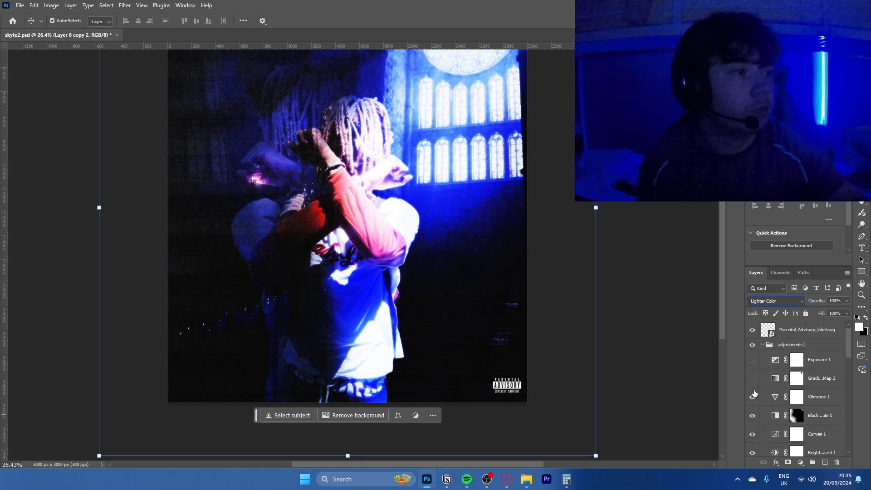
{"action": "left_click", "coordinate": [753, 360]}
{"action": "scroll", "coordinate": [761, 390], "scroll_direction": "down", "scroll_amount": 10}
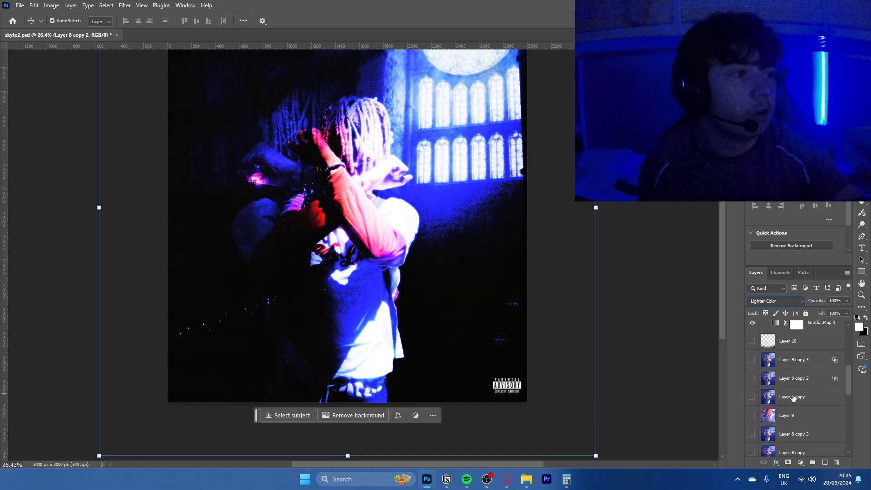
Show Layer 8 copy and Layer 8 copy 3, and hide Layer 8 copy 2
{"action": "scroll", "coordinate": [763, 402], "scroll_direction": "down", "scroll_amount": 1}
{"action": "left_click", "coordinate": [751, 398]}
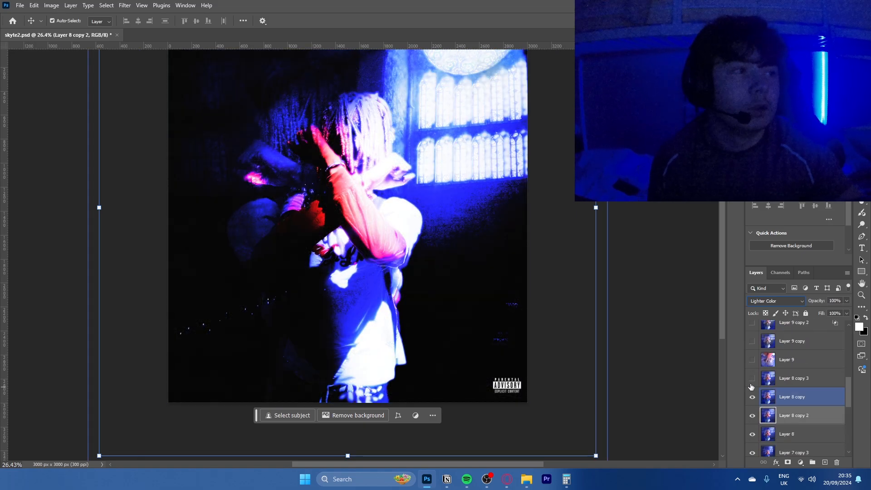
{"action": "key", "text": "ctrl+z"}
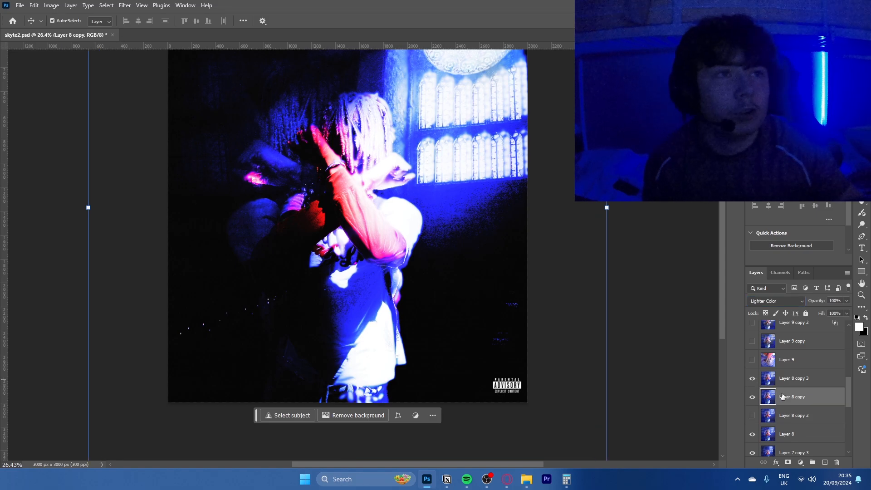
{"action": "left_click", "coordinate": [791, 378]}
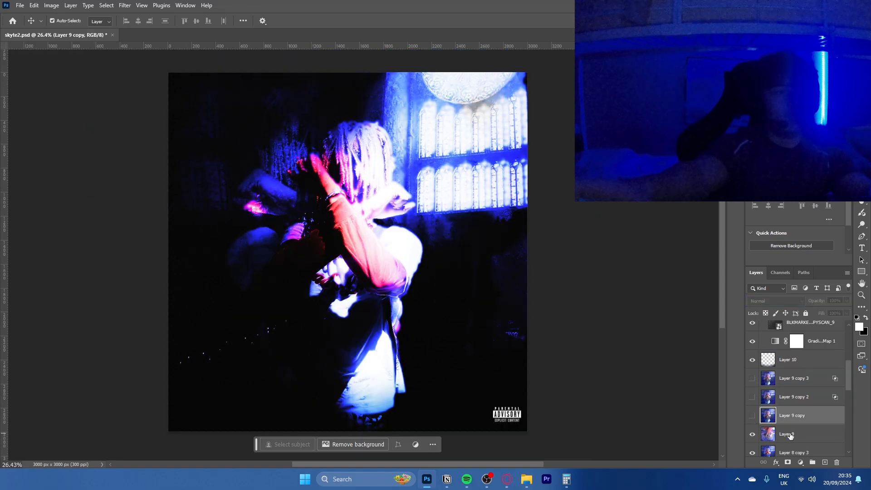
Set Layer 9's blend mode to Normal and examine its enlarged, flipped image with Free Transform
{"action": "left_click", "coordinate": [789, 435]}
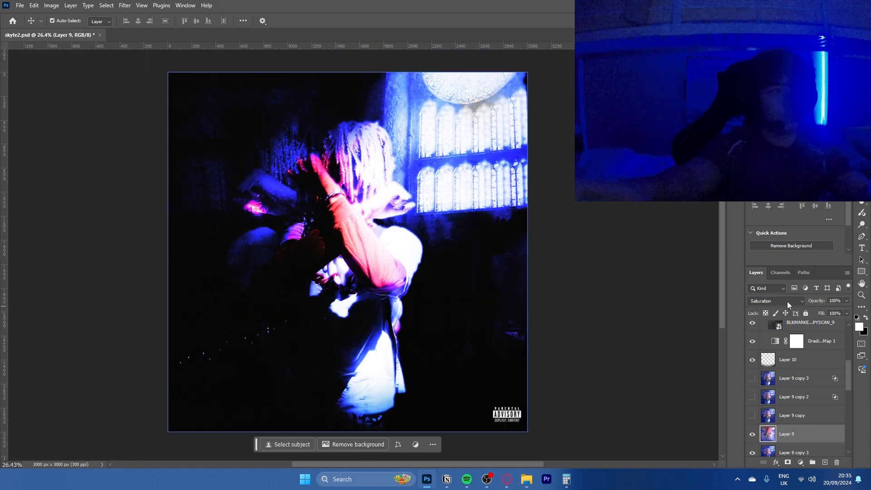
{"action": "left_click", "coordinate": [787, 301]}
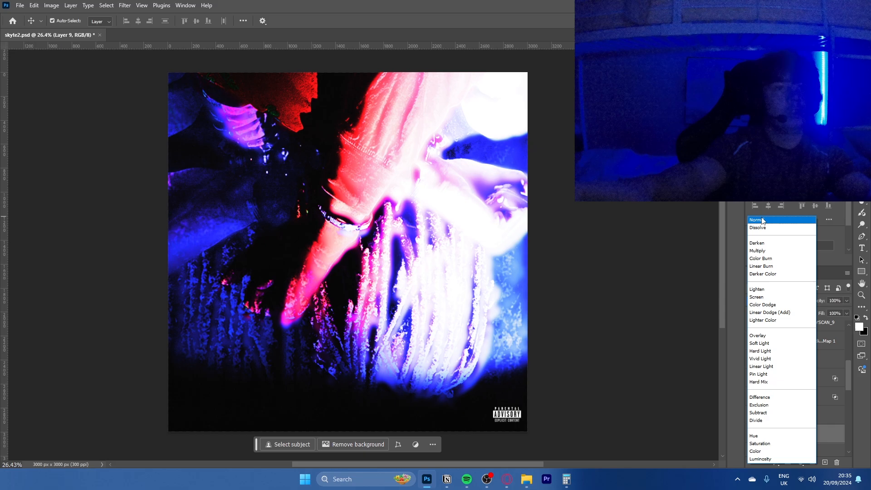
{"action": "left_click", "coordinate": [757, 220]}
{"action": "key", "text": "ctrl+t"}
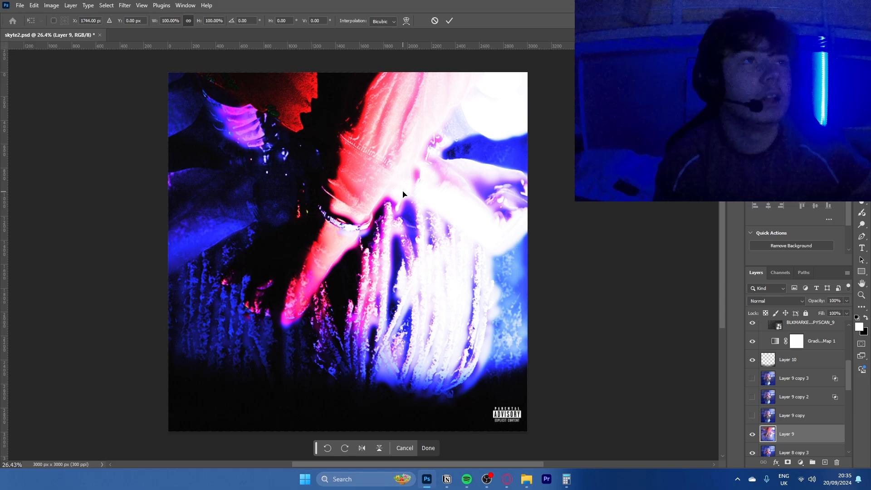
{"action": "key", "text": "Return"}
Set Layer 9's blend mode to Saturation and toggle its visibility to compare
{"action": "left_click", "coordinate": [791, 301]}
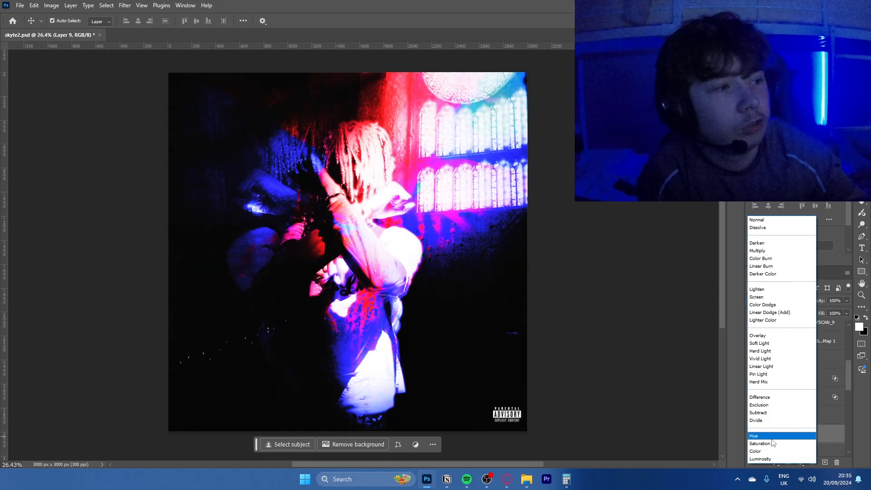
{"action": "left_click", "coordinate": [767, 443]}
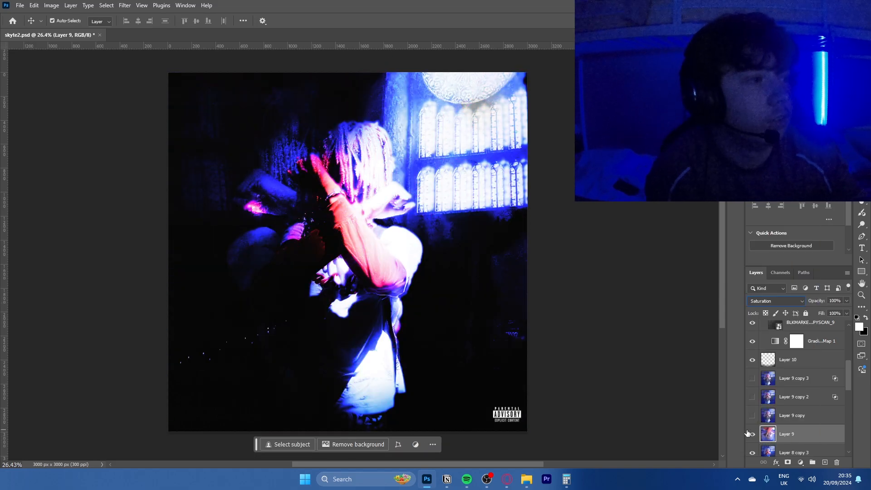
{"action": "left_click", "coordinate": [750, 434]}
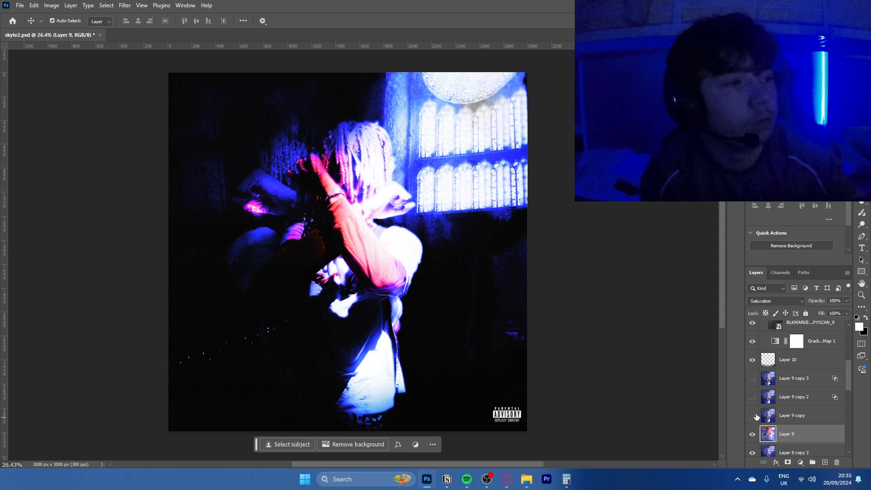
Show Layer 9 copy and Layer 9 copy 2, and check the channel settings in Layer 9 copy 2's blending options
{"action": "left_click", "coordinate": [752, 416]}
{"action": "left_click", "coordinate": [751, 396]}
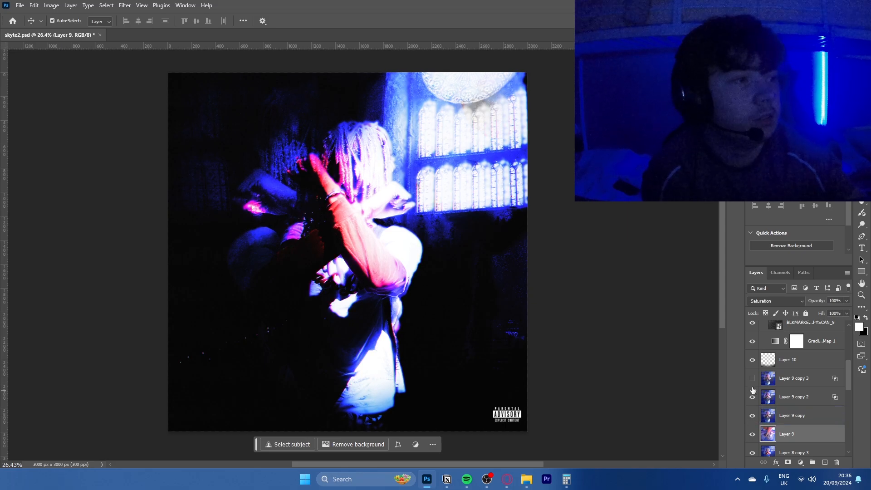
{"action": "left_click", "coordinate": [802, 394]}
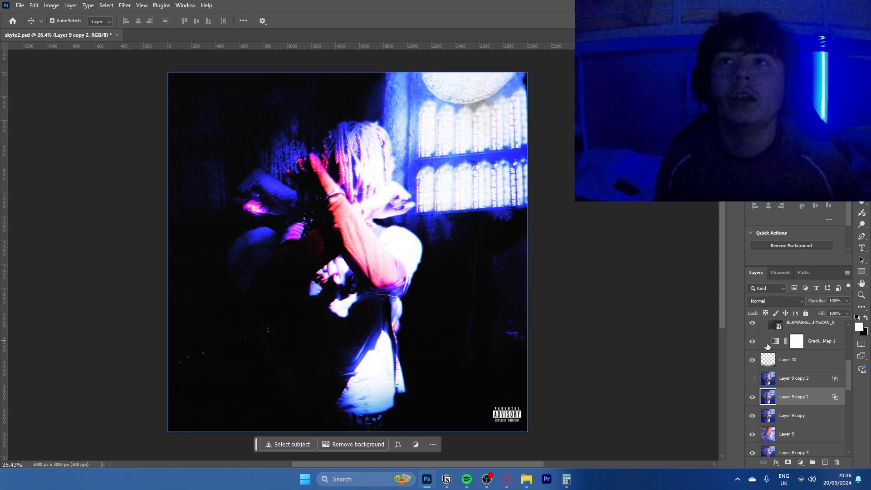
{"action": "double_click", "coordinate": [822, 402]}
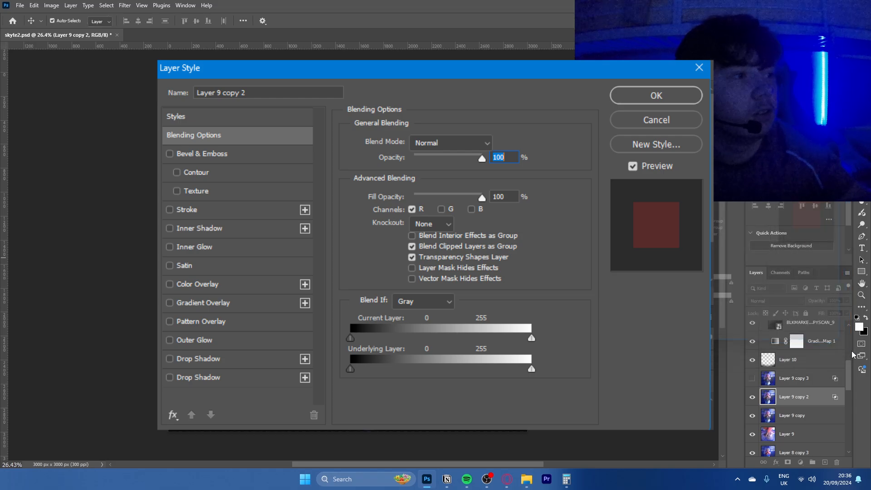
{"action": "key", "text": "Return"}
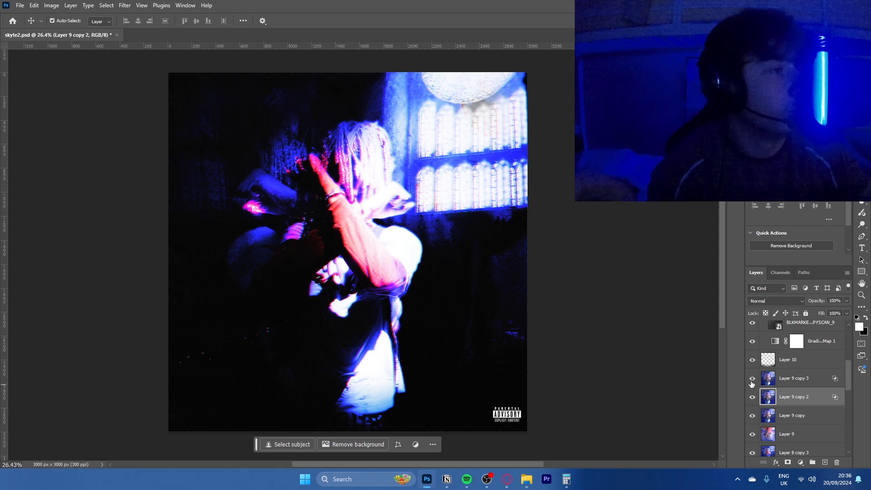
Show Layer 9 copy 3 and turn off its R and G channels in the blending options, leaving only B
{"action": "left_click", "coordinate": [785, 372]}
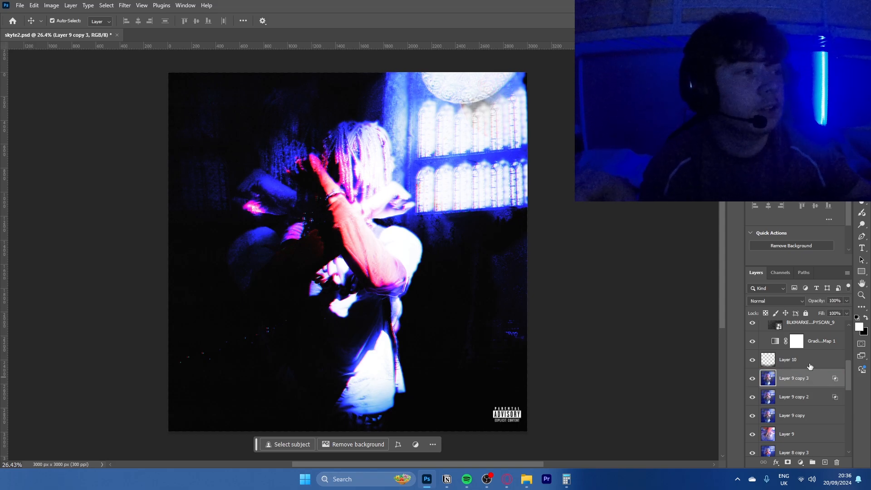
{"action": "double_click", "coordinate": [822, 374]}
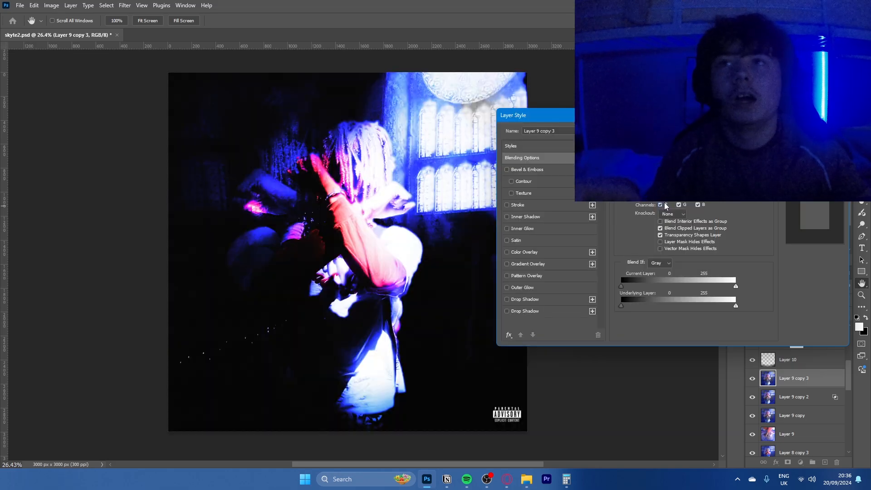
{"action": "left_click", "coordinate": [660, 205]}
{"action": "left_click", "coordinate": [678, 205]}
{"action": "key", "text": "Return"}
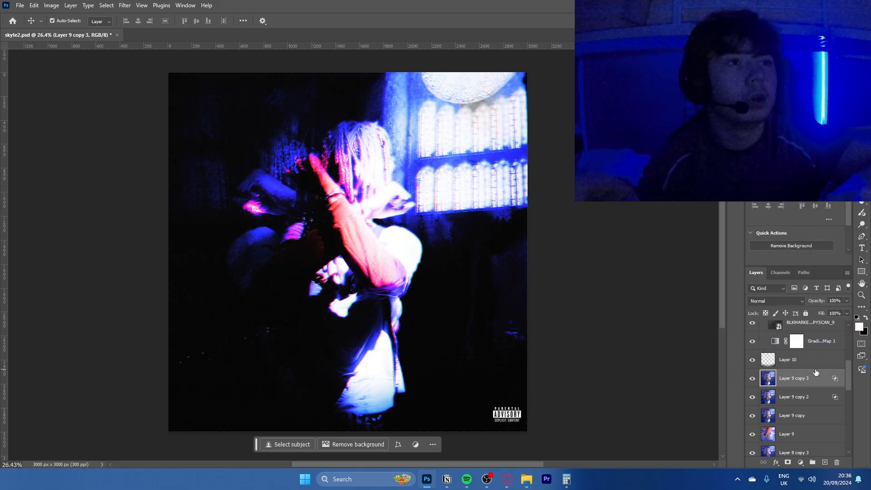
Examine Gradient Map 1 and the BLKMARKET_COPYSCAN_9 texture, toggling the texture's visibility to compare
{"action": "scroll", "coordinate": [791, 402], "scroll_direction": "up", "scroll_amount": 4}
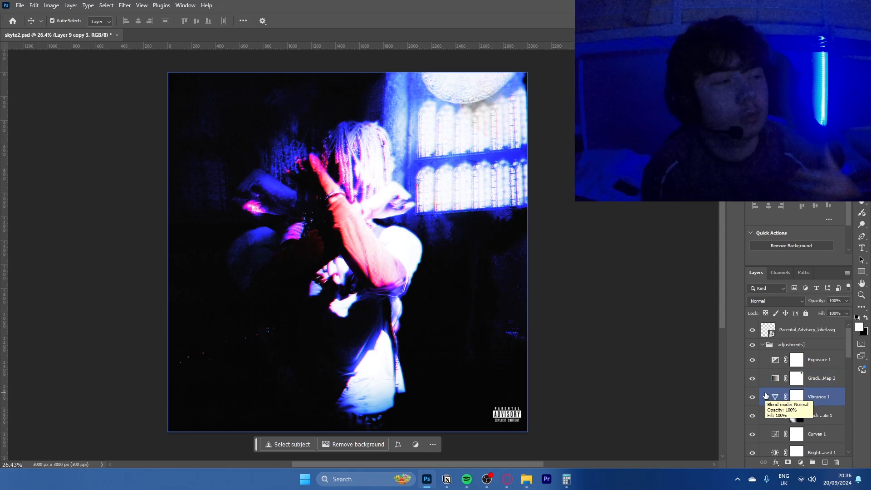
{"action": "scroll", "coordinate": [765, 395], "scroll_direction": "down", "scroll_amount": 3}
{"action": "left_click", "coordinate": [821, 434]}
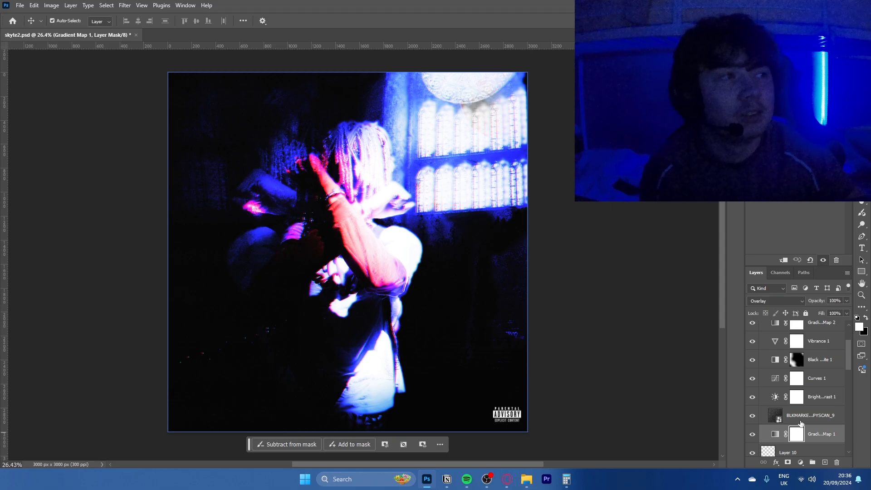
{"action": "left_click", "coordinate": [797, 423]}
{"action": "left_click", "coordinate": [752, 415]}
{"action": "left_click", "coordinate": [752, 415]}
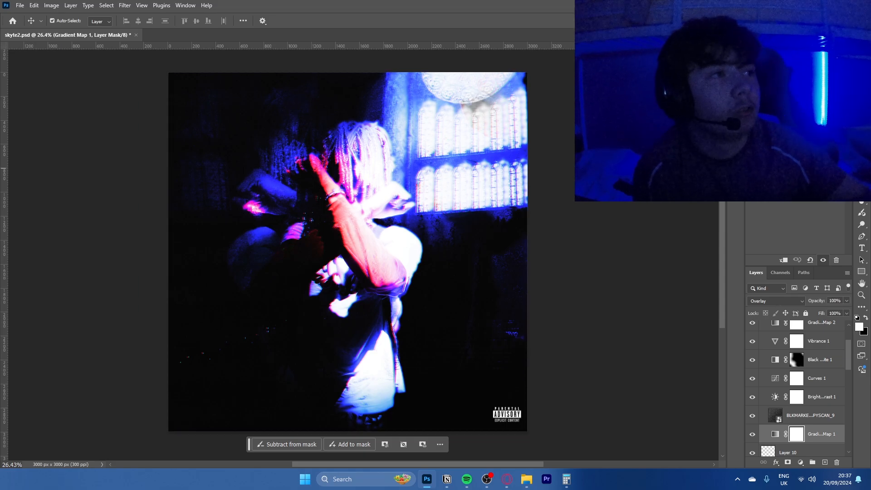
{"action": "left_click", "coordinate": [812, 415]}
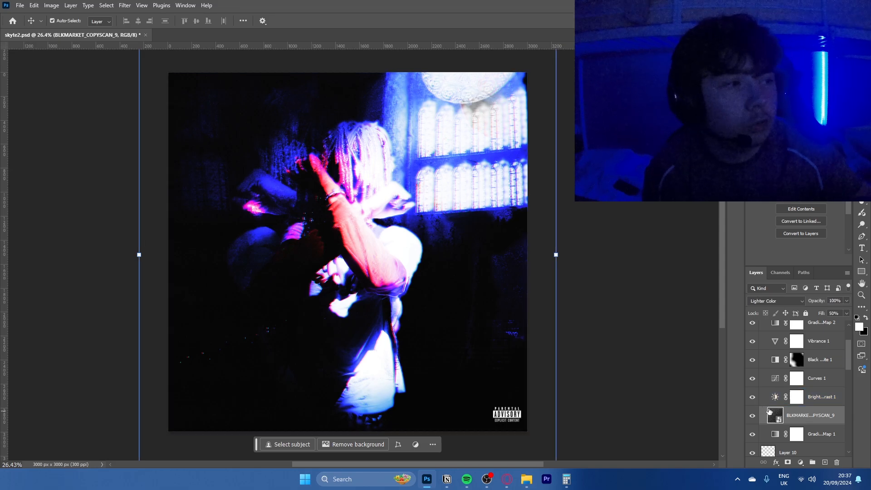
Review Brightness/Contrast 1 and Vibrance 1, and replace Curves 1 with a new curves adjustment having a point at input 184, output 216
{"action": "left_click", "coordinate": [759, 402]}
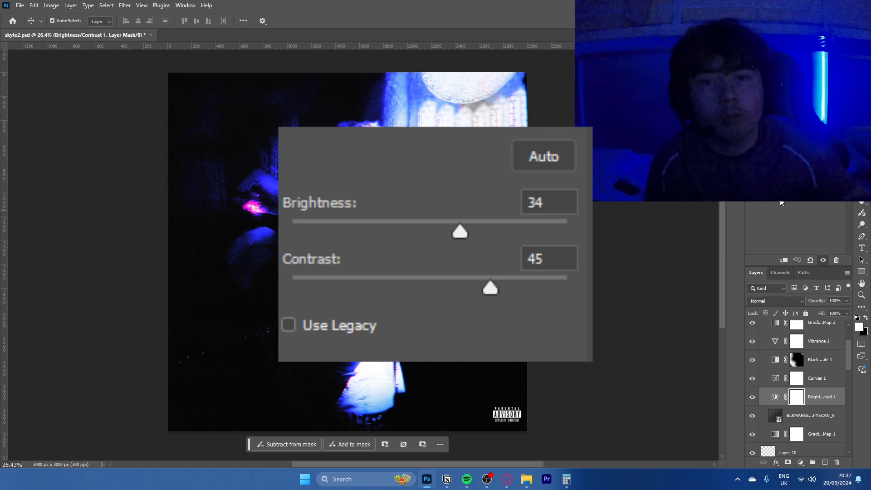
{"action": "left_click", "coordinate": [796, 378]}
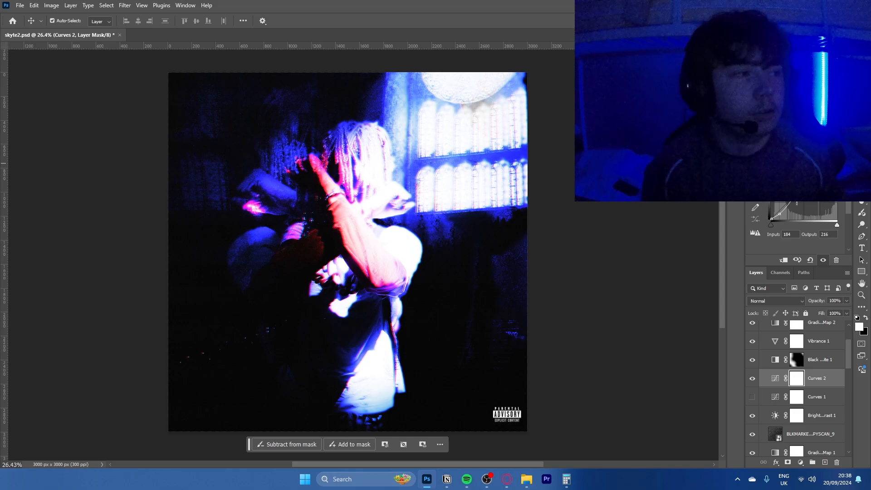
{"action": "left_click", "coordinate": [816, 396]}
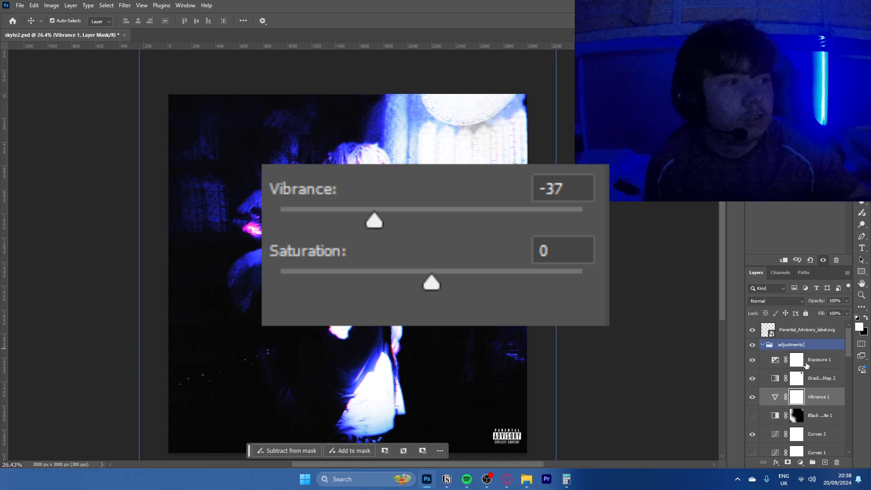
Examine the colour stops of Gradient Map 2 in the Gradient Editor and reselect its Saturation blend mode
{"action": "left_click", "coordinate": [806, 379]}
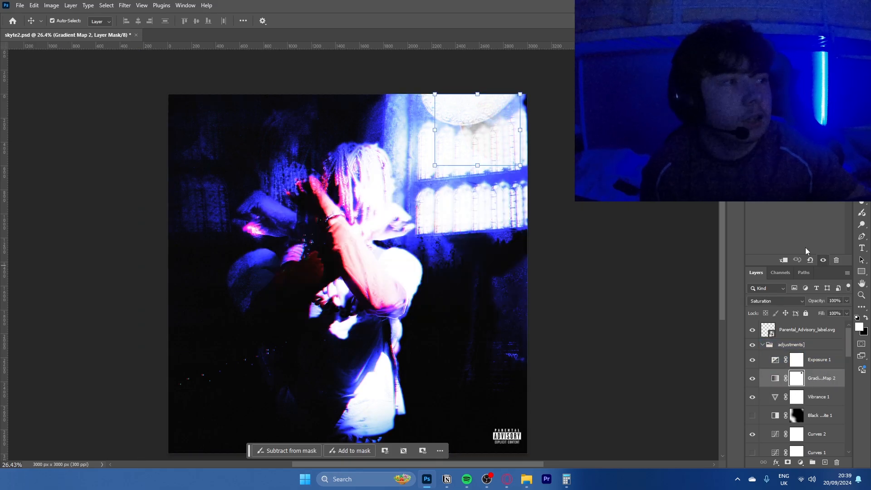
{"action": "left_click", "coordinate": [789, 150]}
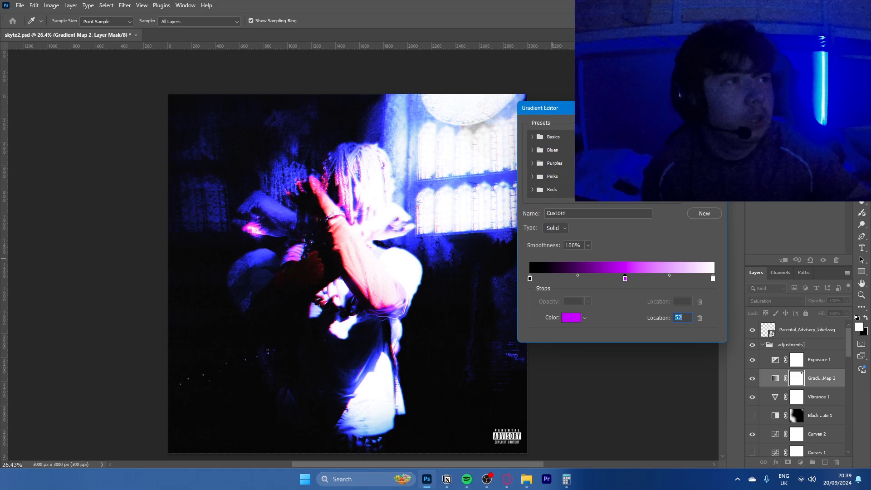
{"action": "key", "text": "Return"}
{"action": "left_click", "coordinate": [790, 299]}
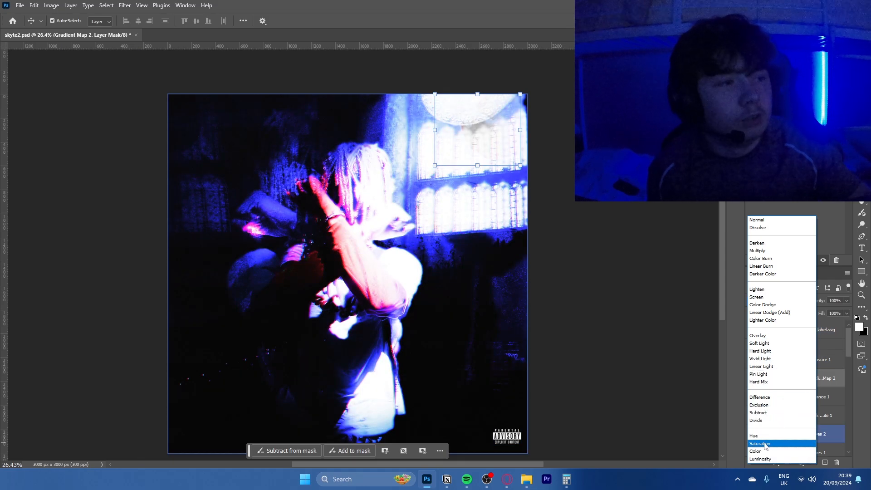
{"action": "left_click", "coordinate": [765, 444]}
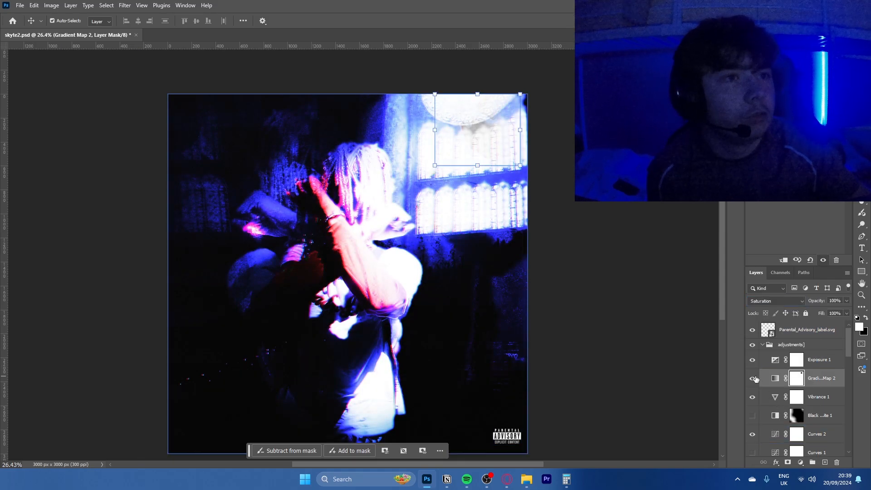
Review the Exposure 1 adjustment and the blend mode of the Parental_Advisory_label.svg layer
{"action": "left_click", "coordinate": [817, 359]}
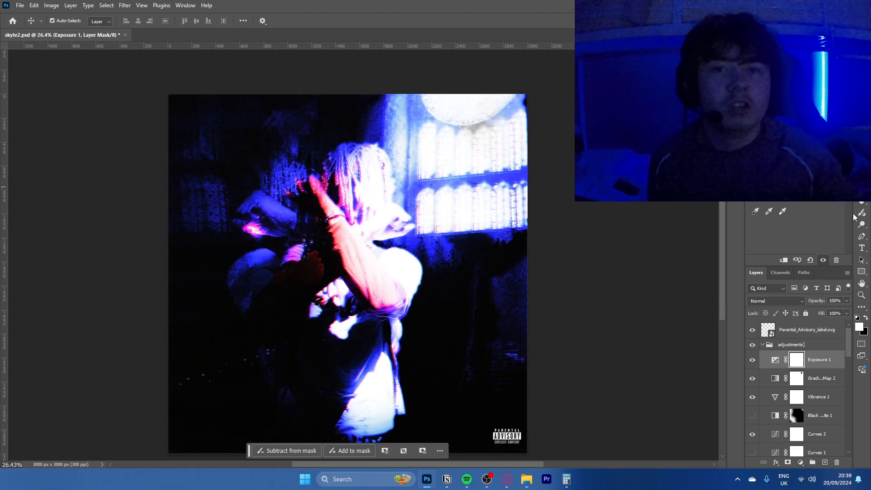
{"action": "left_click", "coordinate": [807, 329]}
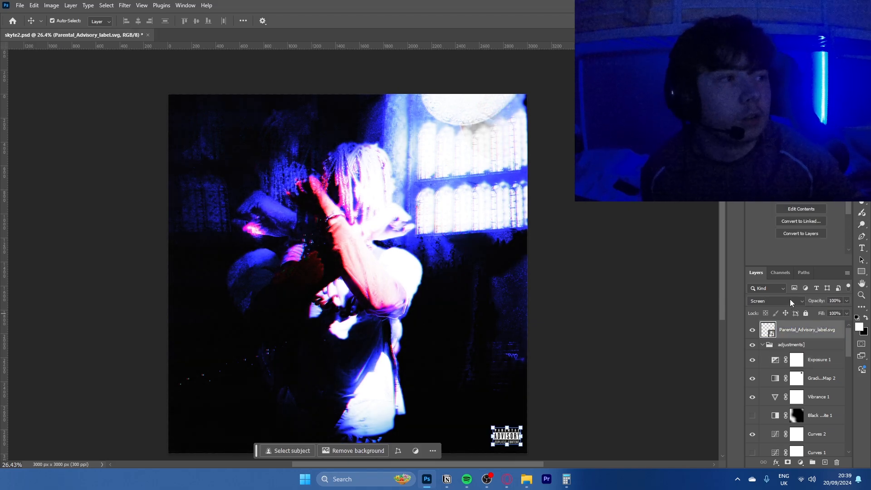
{"action": "scroll", "coordinate": [535, 390], "scroll_direction": "down", "scroll_amount": 2}
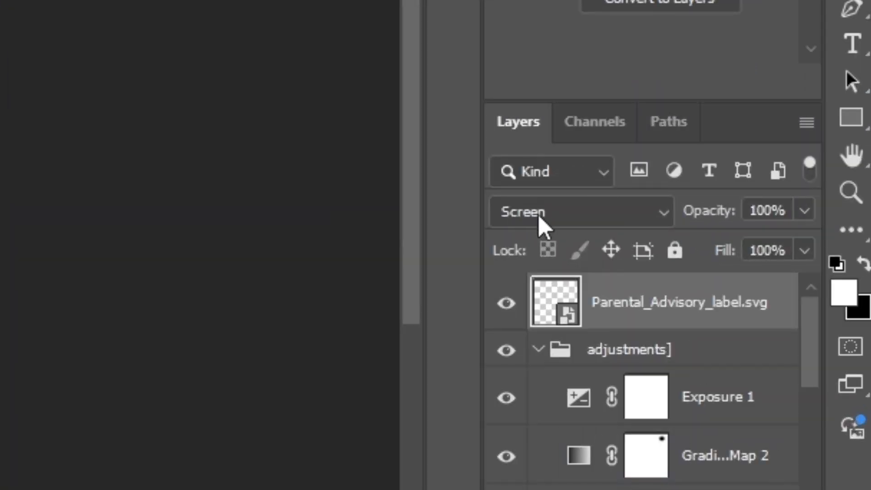
{"action": "left_click", "coordinate": [763, 302]}
Try the Parental Advisory label in other blend modes, ending on Normal, to compare its appearance up close
{"action": "left_click", "coordinate": [520, 1]}
{"action": "left_click", "coordinate": [587, 331], "text": "ctrl"}
{"action": "left_click_drag", "start_coordinate": [502, 385], "coordinate": [555, 380]}
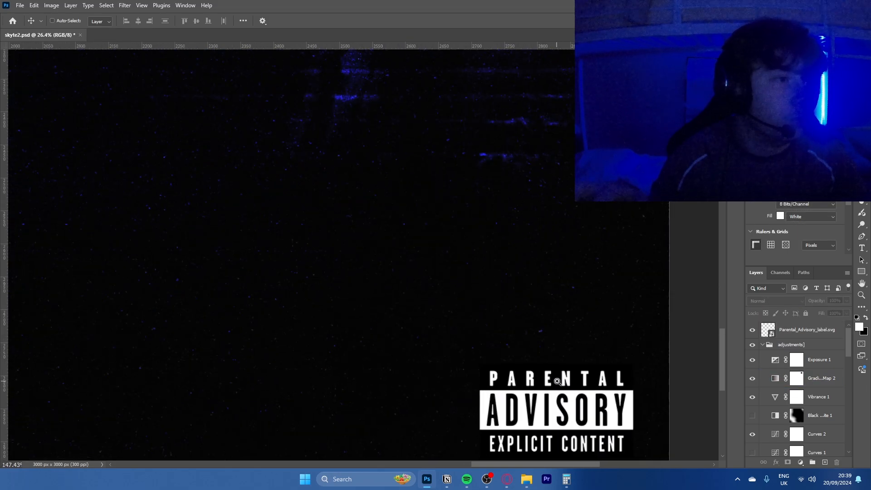
{"action": "left_click", "coordinate": [495, 366], "text": "ctrl"}
{"action": "left_click_drag", "start_coordinate": [493, 361], "coordinate": [457, 275]}
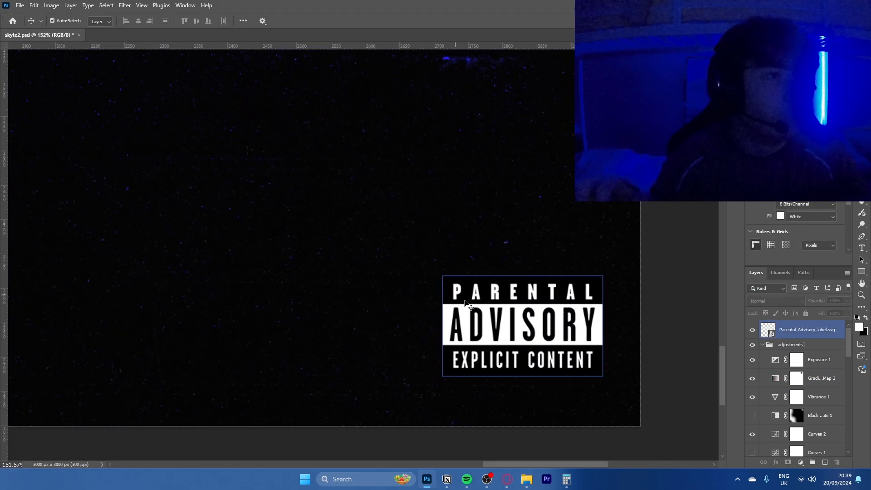
{"action": "left_click", "coordinate": [449, 308]}
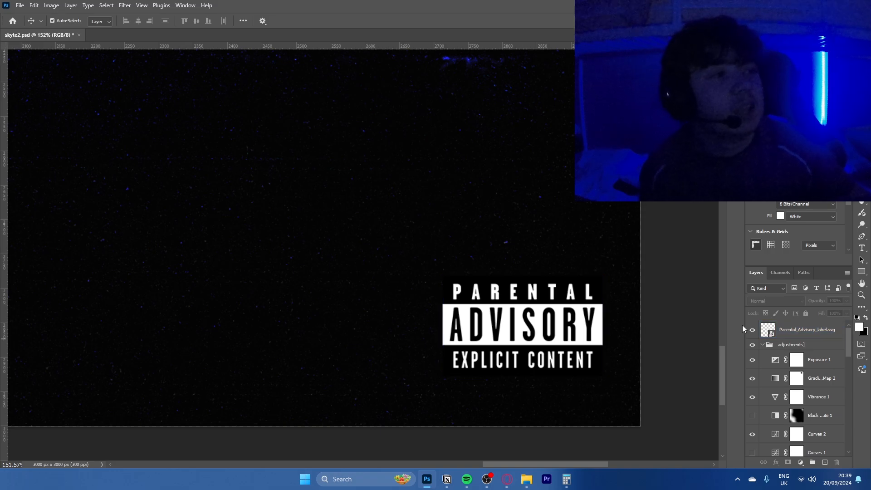
{"action": "left_click", "coordinate": [776, 301]}
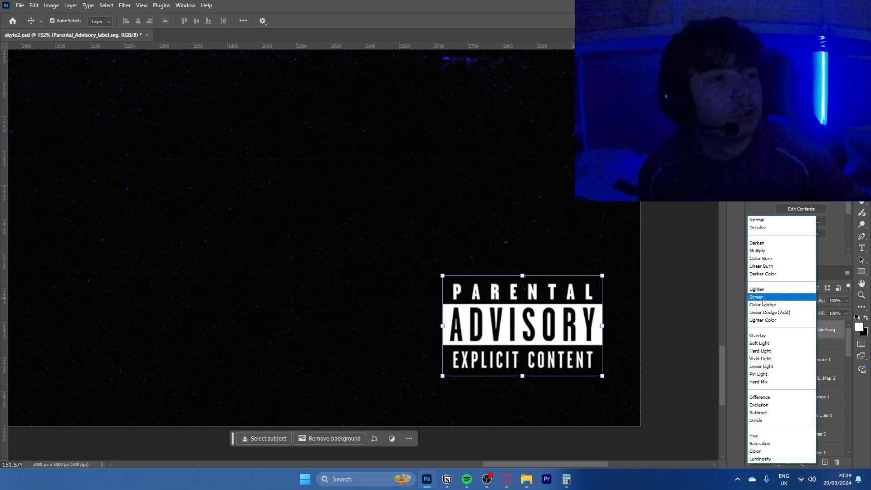
{"action": "left_click", "coordinate": [762, 297]}
{"action": "left_click", "coordinate": [778, 303]}
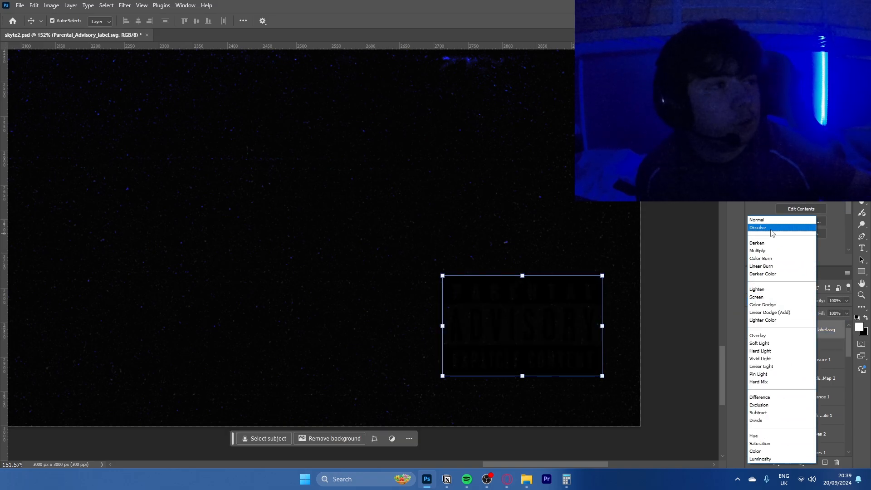
{"action": "left_click", "coordinate": [762, 220]}
{"action": "mouse_move", "coordinate": [801, 330]}
{"action": "left_mouse_down"}
{"action": "mouse_move", "coordinate": [801, 400]}
{"action": "mouse_move", "coordinate": [802, 330]}
{"action": "left_mouse_up"}
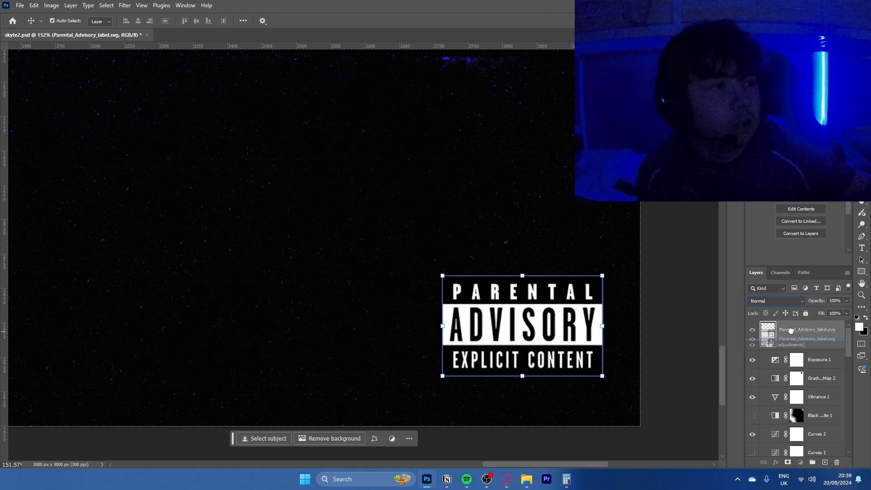
Set the Parental Advisory label's blend mode to Screen and return to the whole cover
{"action": "left_click", "coordinate": [775, 301]}
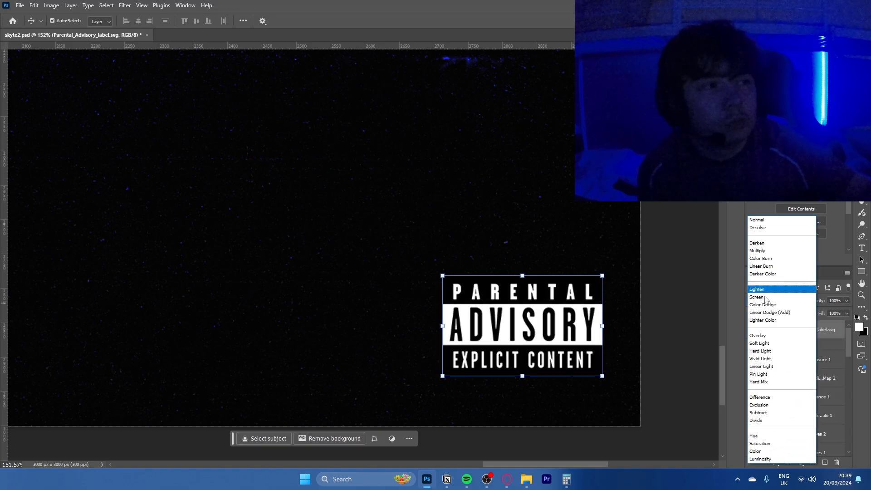
{"action": "left_click", "coordinate": [764, 297]}
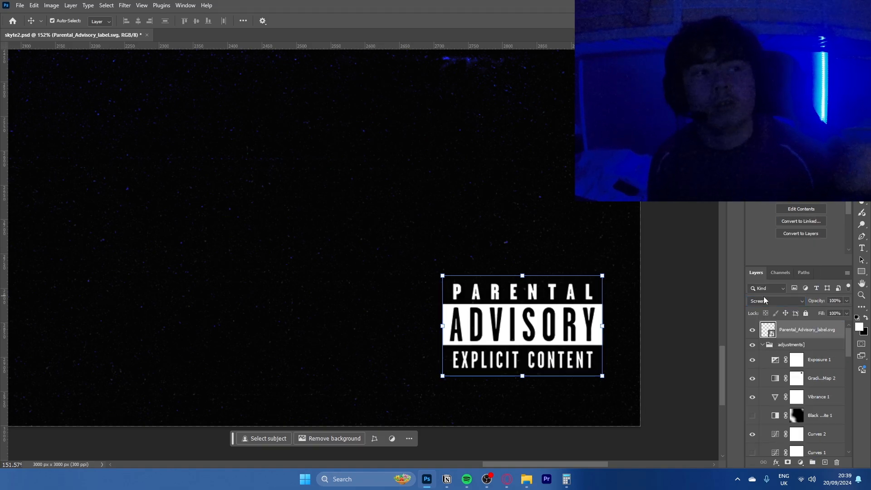
{"action": "left_click_drag", "start_coordinate": [573, 286], "coordinate": [455, 287]}
{"action": "left_click_drag", "start_coordinate": [517, 327], "coordinate": [418, 322]}
{"action": "left_click_drag", "start_coordinate": [388, 296], "coordinate": [413, 295]}
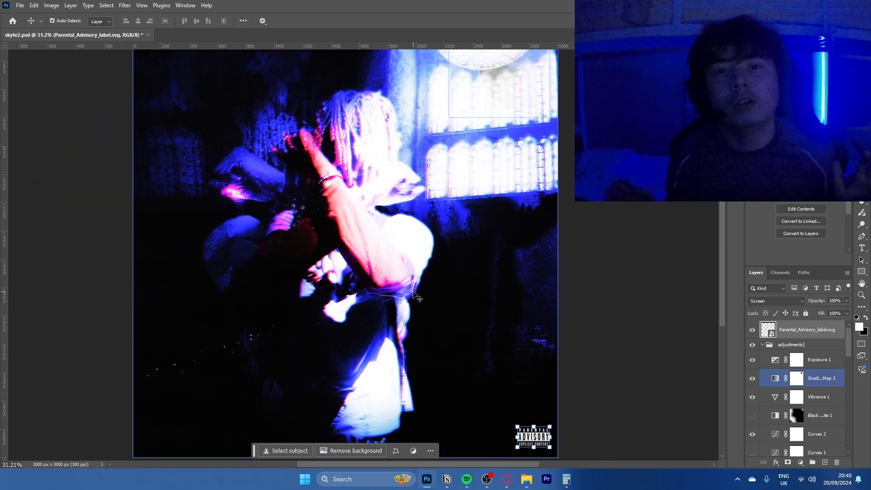